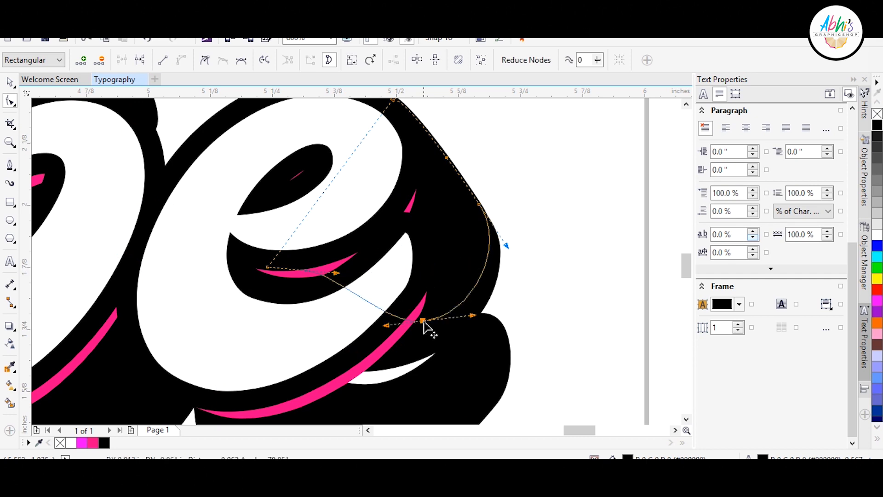
- Reshape the black patch beside the final e to follow the shadow's outer edge and remove its outline
drag(306, 251, 275, 314)
scroll(322, 326, down, 2)
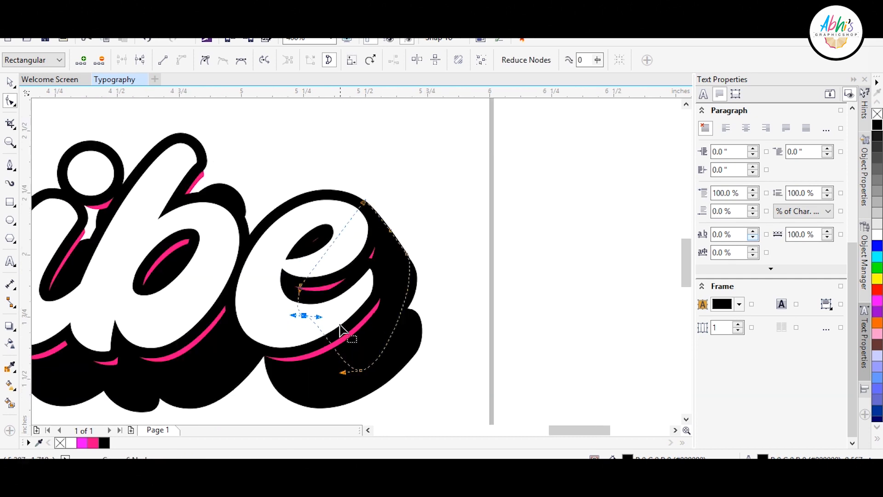
scroll(365, 195, up, 5)
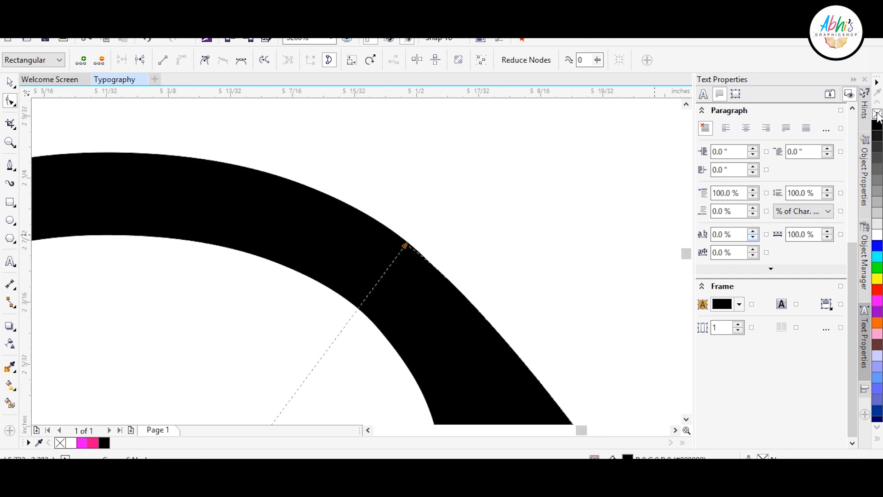
scroll(339, 150, down, 4)
key(space)
click(519, 226)
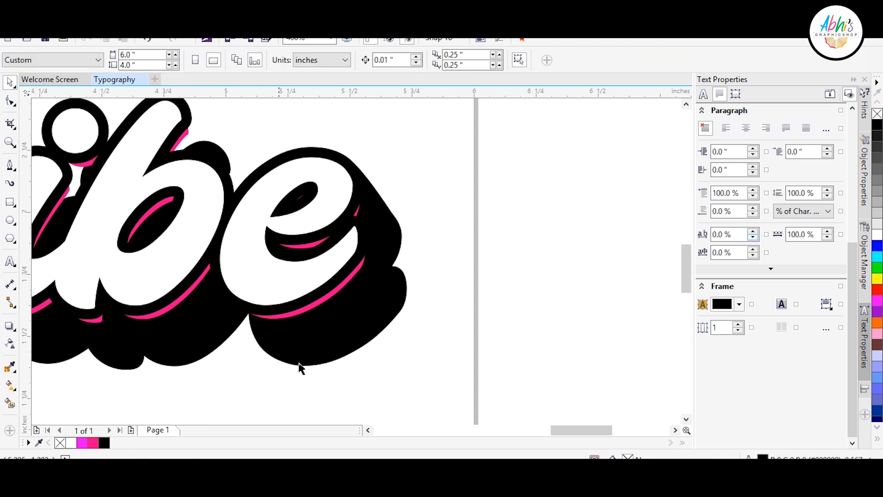
- Draw a black, outline-free patch about 0.45 x 0.34 in over the shadow notch under the e's lower left, and send it to the back
scroll(299, 368, up, 2)
scroll(387, 438, down, 2)
scroll(295, 340, up, 2)
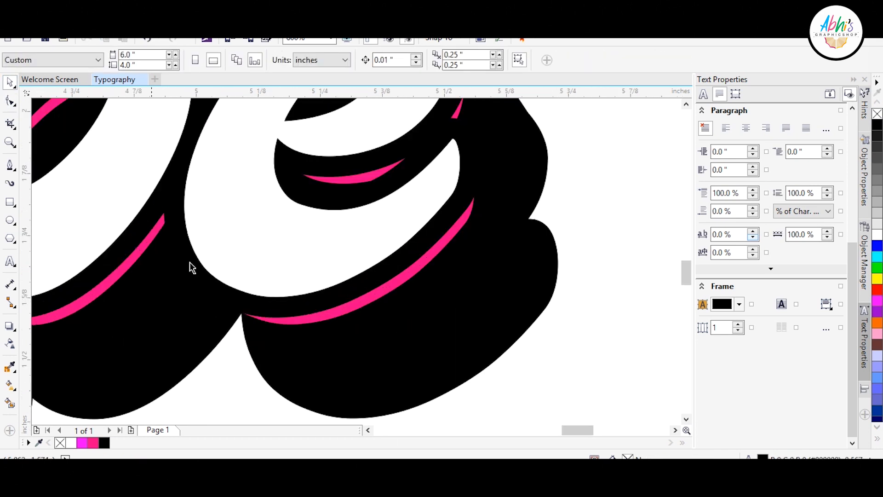
click(11, 165)
drag(306, 404, 303, 406)
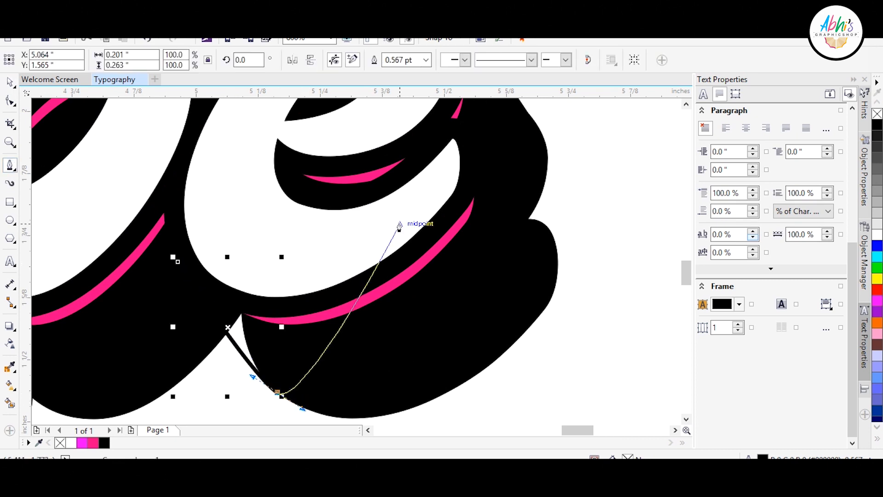
click(399, 223)
click(178, 262)
click(878, 125)
right_click(877, 114)
key(shift+Page_Down)
- Change the outline of the white lettering to yellow
scroll(306, 186, down, 1)
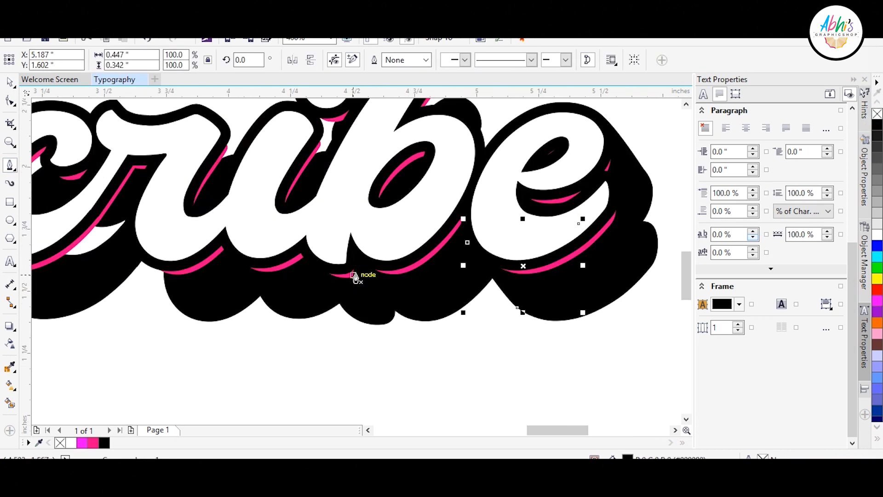
scroll(133, 247, up, 1)
click(11, 83)
click(263, 258)
click(877, 279)
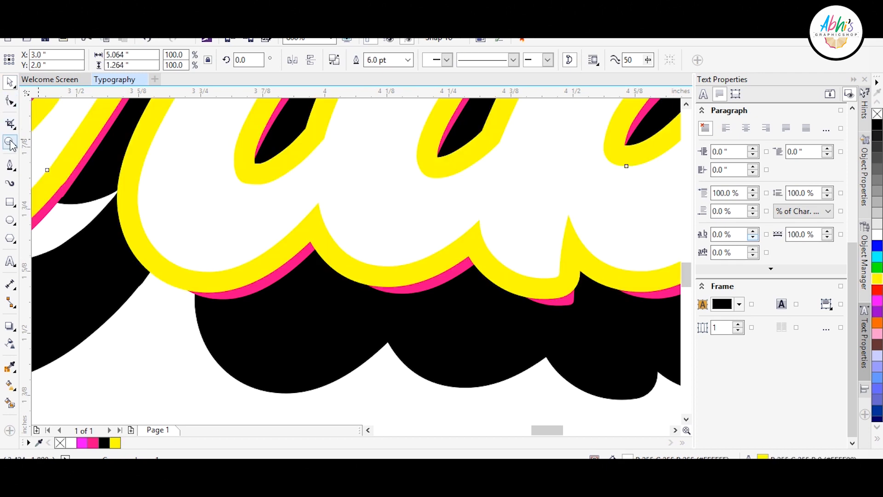
- Draw a black, outline-free patch about 0.45 x 0.31 in bridging the r's lower left to its shadow, and send it to the back
click(10, 164)
click(121, 233)
drag(230, 375, 241, 385)
click(347, 213)
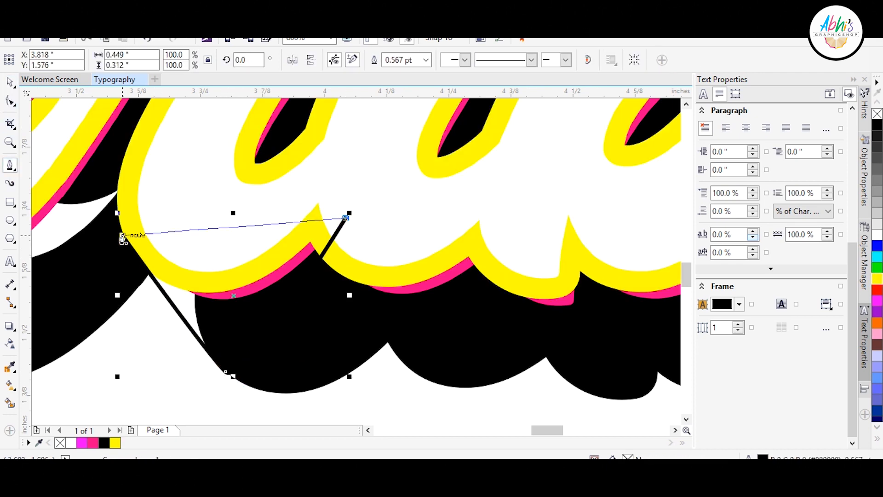
click(120, 234)
click(878, 125)
right_click(877, 114)
key(shift+Page_Down)
- Edit the lower node of the patch under the r and bend its left edge to follow the shadow
click(8, 105)
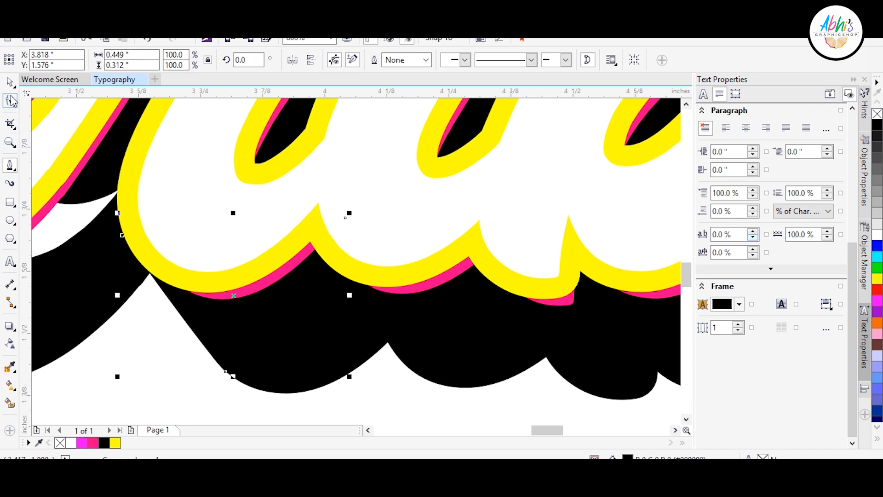
click(226, 372)
key(ctrl+z)
click(225, 372)
right_click(226, 372)
click(261, 219)
drag(208, 357, 128, 263)
- Draw a black, outline-free patch about 0.4 x 0.43 in bridging the lower left of the s to its shadow, placed behind the lettering
scroll(380, 348, down, 2)
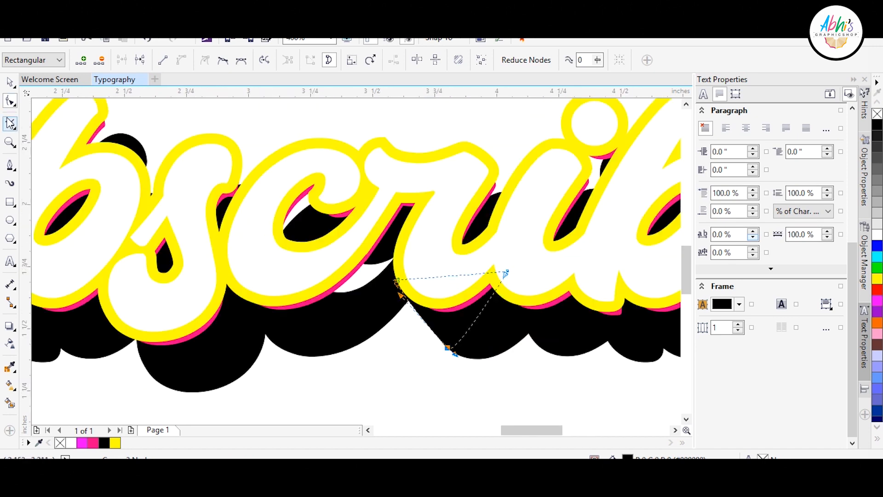
click(10, 165)
scroll(211, 253, down, 2)
scroll(213, 235, up, 4)
click(210, 221)
drag(357, 385, 450, 417)
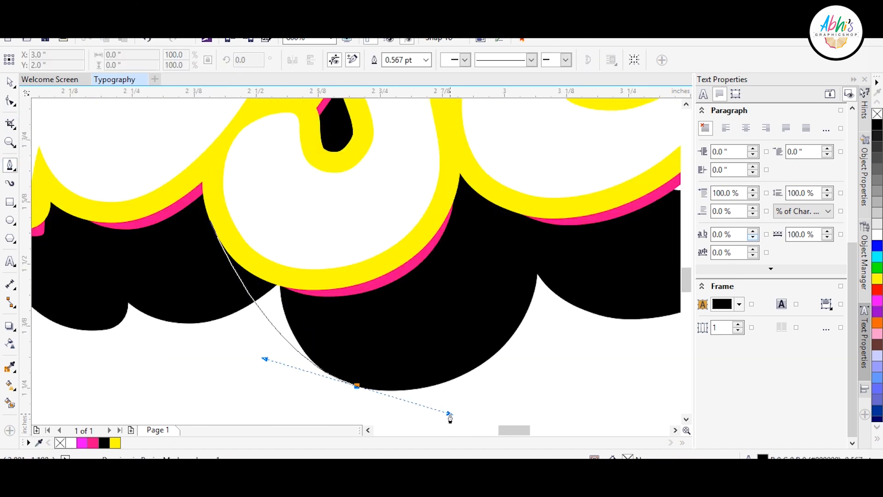
click(384, 174)
click(210, 221)
click(877, 125)
right_click(877, 114)
- Draw a black, outline-free patch about 0.26 x 0.3 in joining the u's lower left to its shadow, placed behind the lettering
scroll(469, 271, down, 2)
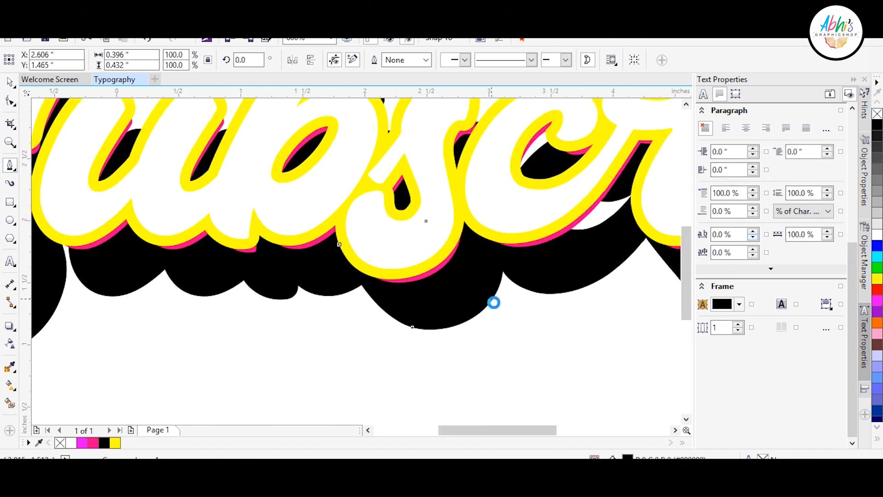
scroll(269, 221, up, 4)
click(271, 219)
drag(386, 356, 437, 375)
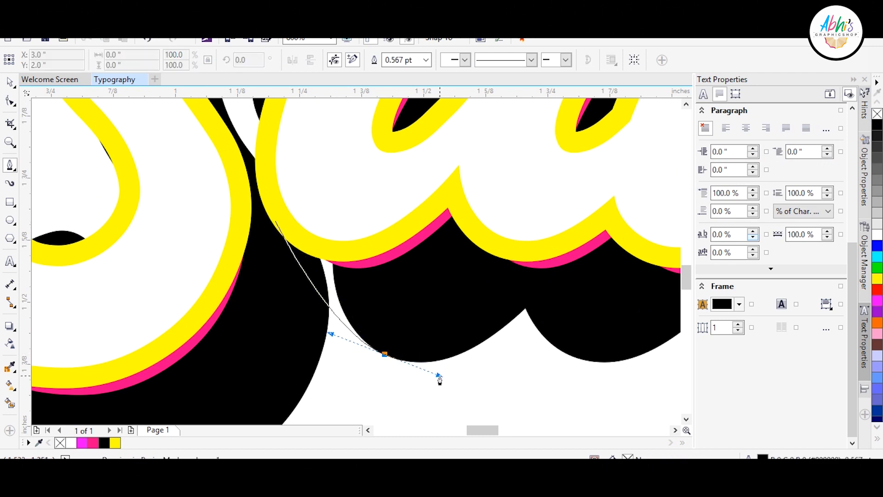
click(275, 221)
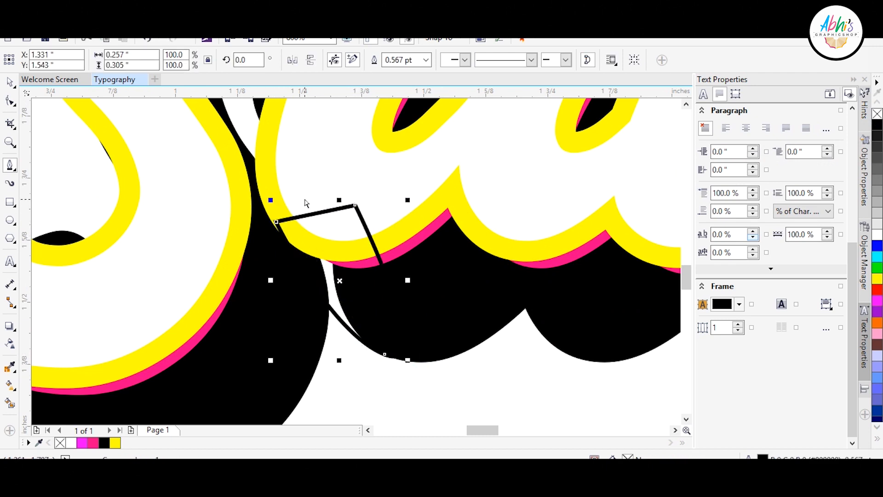
click(879, 125)
right_click(878, 114)
- Draw a curved black, outline-free patch joining the lower left of the capital S to its shadow, and send it to the back
scroll(497, 232, down, 2)
scroll(349, 257, up, 2)
click(349, 190)
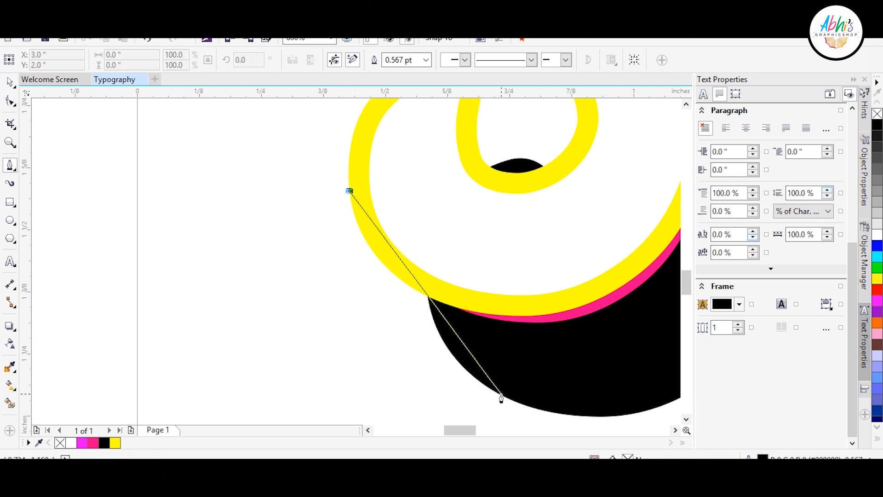
drag(502, 399, 600, 422)
scroll(621, 404, down, 2)
scroll(426, 330, down, 1)
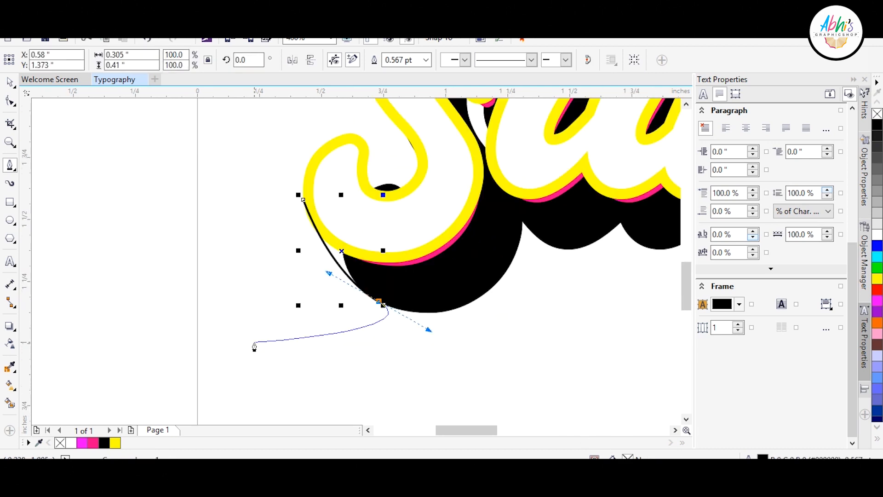
scroll(283, 197, up, 3)
drag(471, 407, 504, 411)
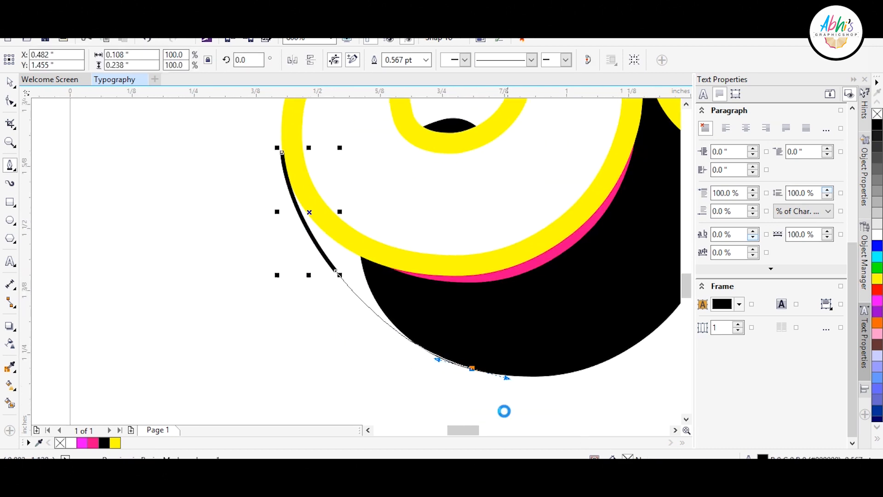
click(485, 164)
click(282, 151)
click(879, 125)
right_click(877, 114)
key(shift+Page_Down)
- Draw a black patch about 0.31 x 0.32 in inside the lower curl of the capital S, and send it to the back
scroll(387, 257, down, 2)
scroll(386, 217, up, 2)
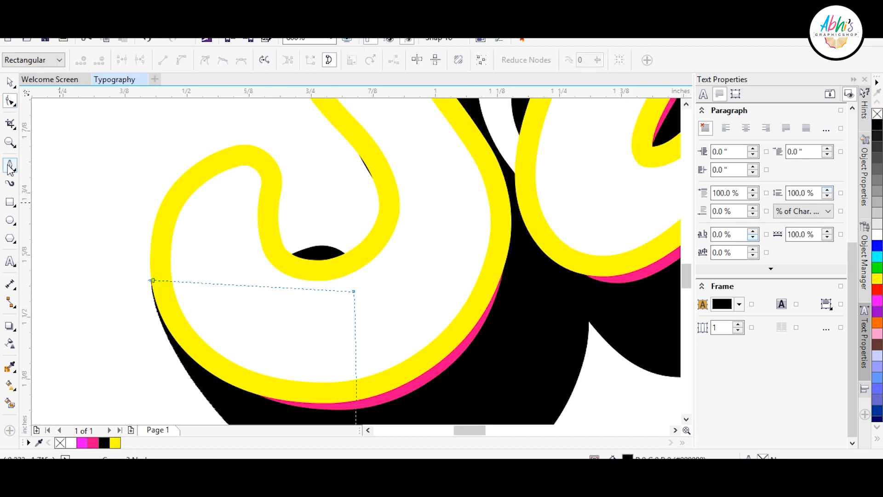
click(234, 146)
click(299, 169)
click(347, 253)
click(321, 302)
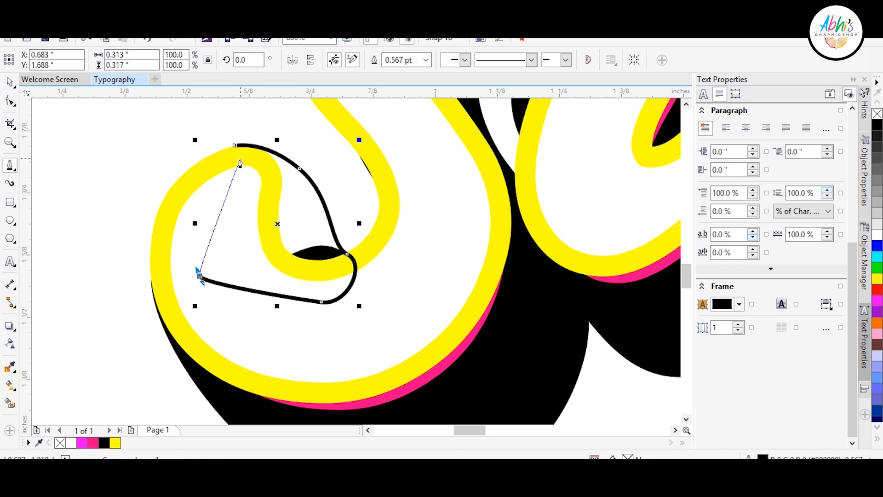
click(199, 276)
click(235, 146)
click(878, 125)
key(shift+Page_Down)
- Draw a black patch about 0.5 x 0.53 in filling the gap between the capital S and the u, and send it to the back
scroll(292, 365, down, 2)
click(330, 185)
click(455, 175)
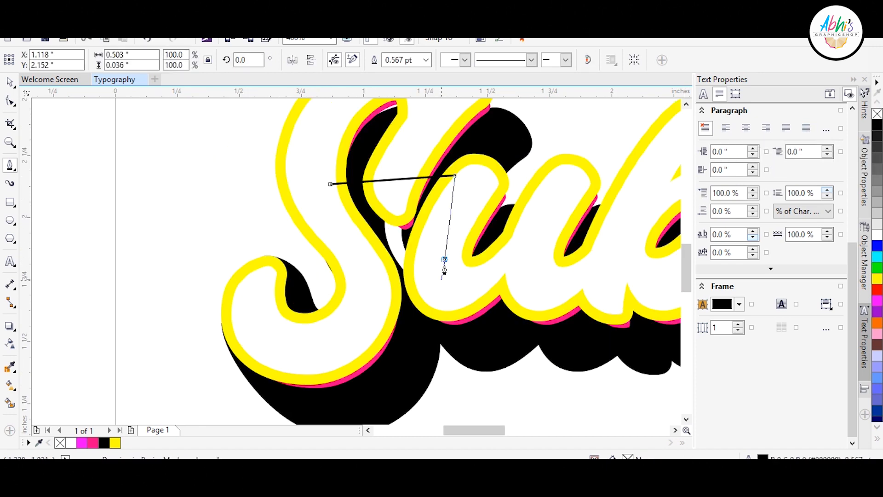
click(445, 259)
click(425, 306)
click(377, 291)
click(877, 125)
key(shift+Page_Down)
- Draw a black, outline-free patch about 0.77 x 0.42 in extending the shadow off the top of the capital S, and send it to the back
scroll(529, 110, up, 2)
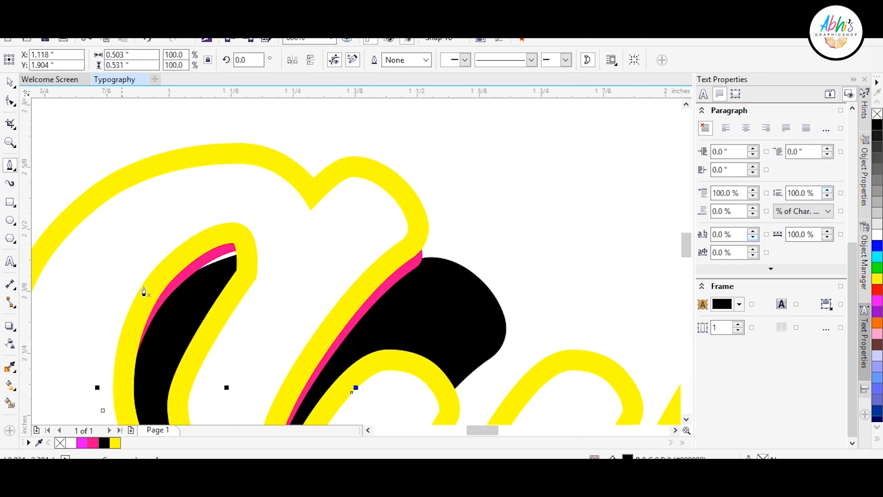
click(154, 210)
click(368, 219)
click(348, 156)
drag(506, 278, 507, 276)
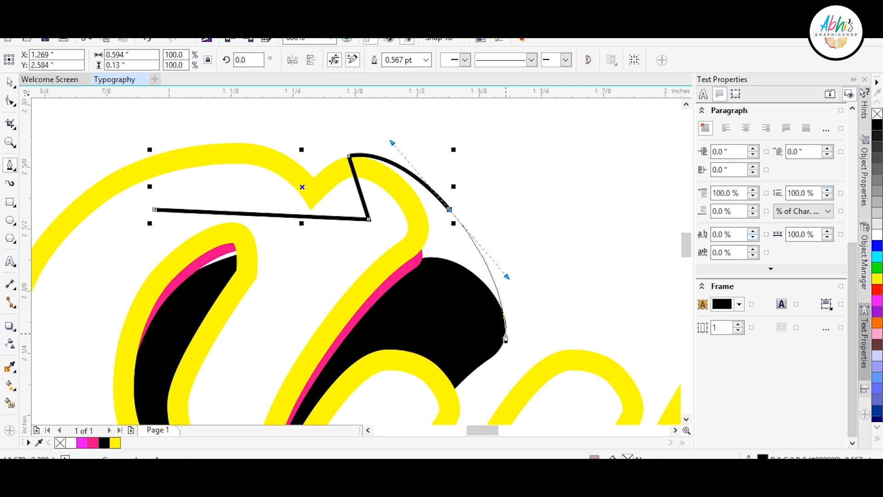
click(506, 332)
click(324, 365)
click(125, 298)
click(154, 210)
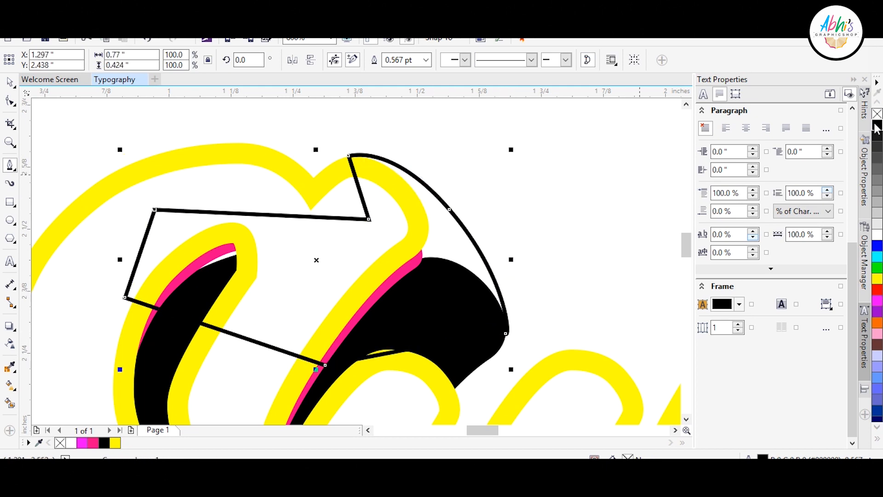
click(877, 125)
right_click(878, 113)
key(shift+Page_Down)
- Adjust the right-hand node of the capital S's upper patch so its curve blends into the shadow edge
key(F10)
scroll(493, 331, up, 3)
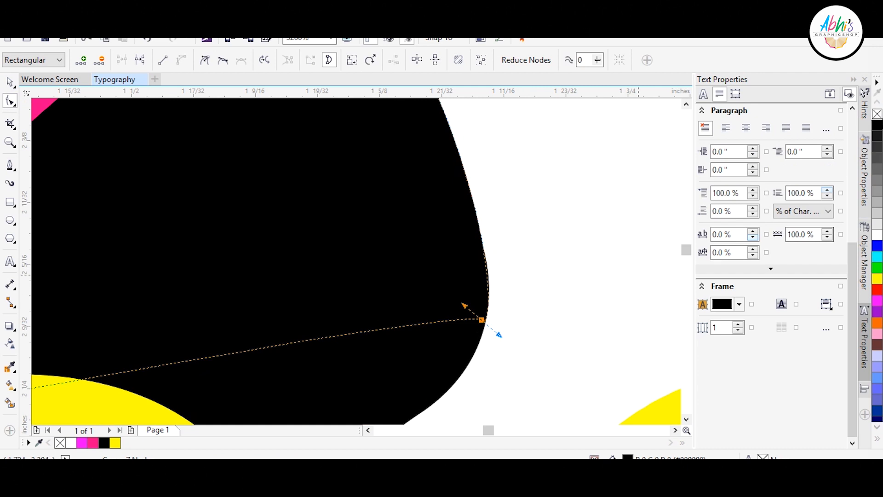
key(space)
scroll(60, 174, down, 3)
key(space)
scroll(170, 180, up, 2)
click(203, 108)
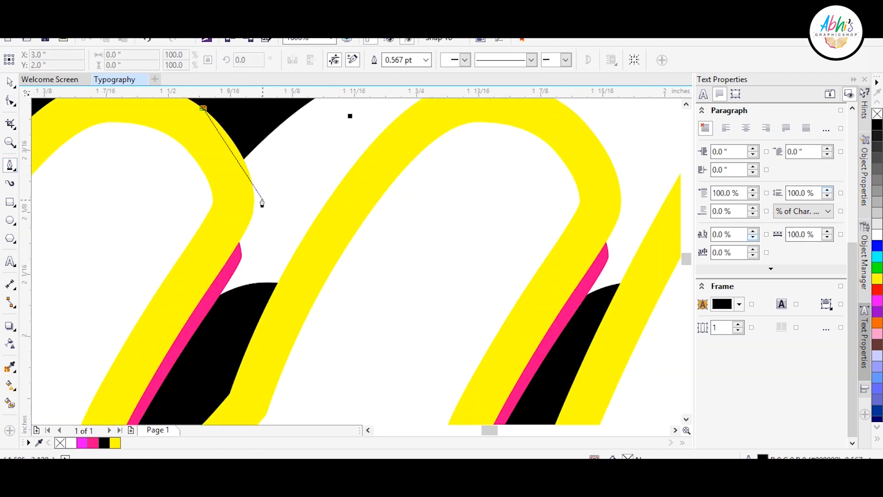
key(Escape)
click(212, 116)
drag(322, 352, 256, 378)
scroll(256, 378, down, 2)
scroll(319, 280, up, 2)
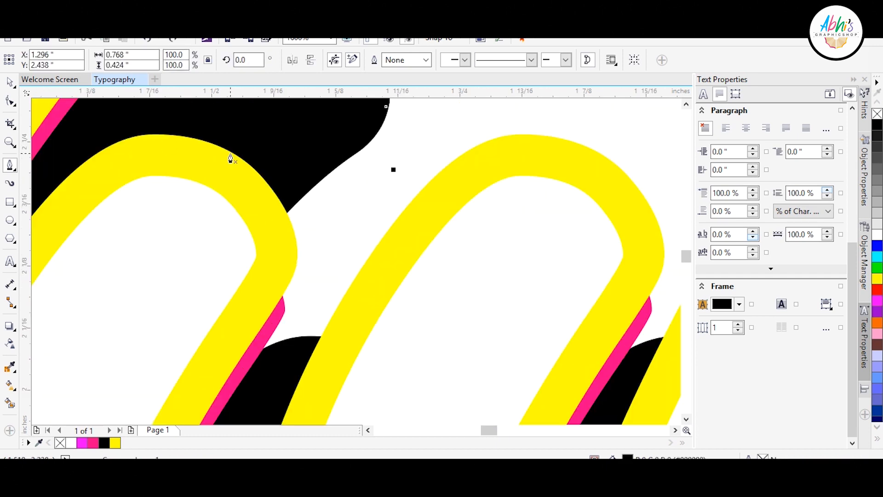
- Add a black, outline-free patch about 0.26 x 0.3 in beside the u's first stroke, placed behind the lettering
scroll(454, 425, down, 2)
scroll(389, 348, up, 2)
click(251, 126)
right_click(877, 114)
- Draw a black, outline-free patch about 0.18 x 0.3 in beside the u's second stroke, and send it to the back
scroll(443, 154, right, 3)
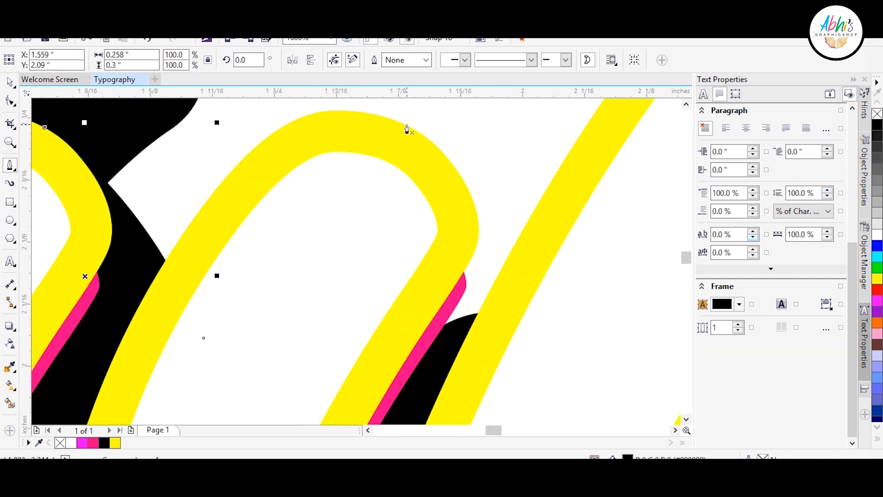
scroll(408, 184, down, 2)
scroll(460, 230, up, 2)
right_click(877, 125)
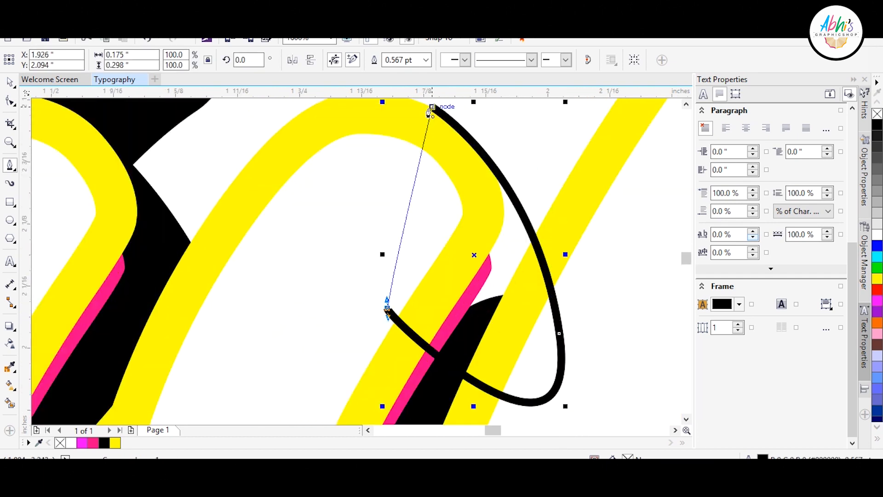
click(877, 126)
right_click(877, 114)
key(shift+Page_Down)
- Draw a black, outline-free patch from the top of the first b to the shadow of its bowl, and send it to the back
scroll(516, 292, down, 2)
scroll(544, 179, up, 2)
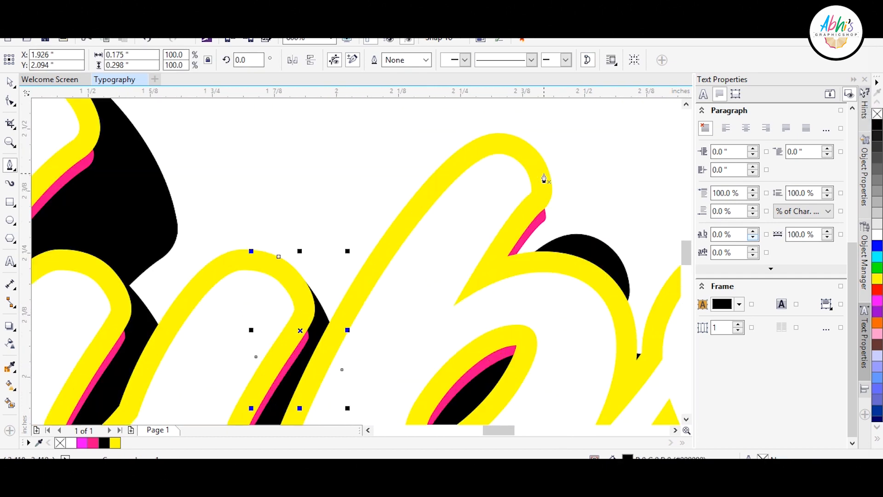
click(528, 143)
drag(646, 326, 646, 327)
click(387, 357)
click(528, 143)
click(877, 125)
right_click(877, 113)
key(shift+Page_Down)
- Reshape the curve of the first b's upper patch to follow the shadow edge, and deselect it
click(10, 101)
scroll(616, 259, up, 2)
drag(616, 239, 646, 287)
scroll(635, 281, down, 3)
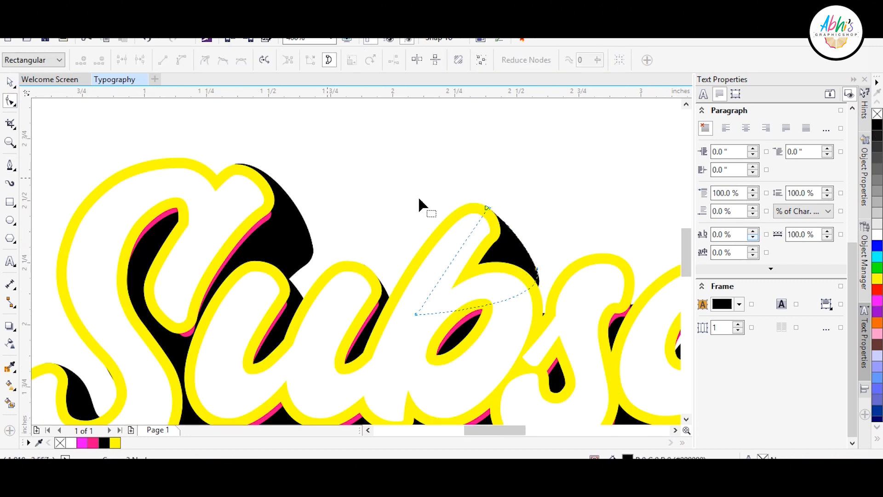
key(space)
click(417, 195)
- Draw a black, outline-free patch off the upper right of the lowercase s toward the c, and send it to the back
scroll(391, 187, down, 1)
scroll(521, 215, up, 1)
scroll(363, 237, up, 1)
key(space)
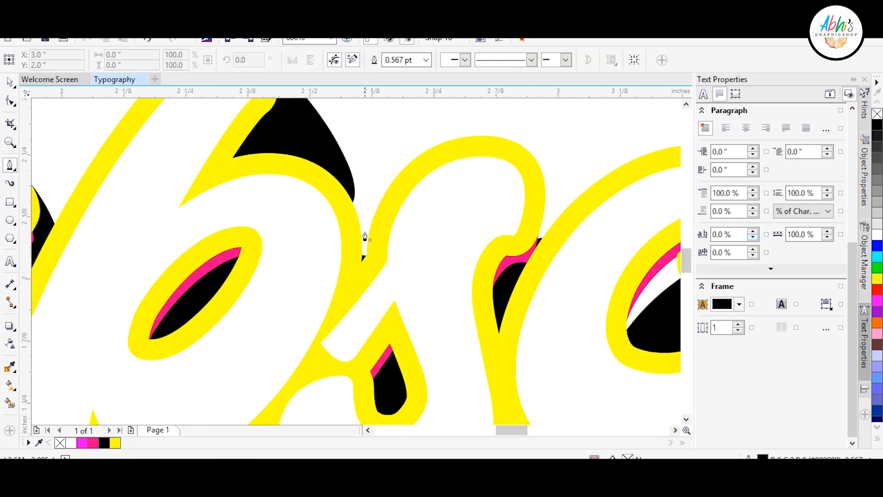
drag(578, 225, 593, 300)
click(541, 337)
click(405, 255)
click(506, 139)
click(877, 125)
right_click(877, 113)
scroll(364, 219, down, 1)
key(shift+Page_Down)
- Draw a black, outline-free patch about 0.75 x 0.64 in filling the white gaps inside the c and toward the r, and send it to the back
drag(536, 307, 475, 309)
click(425, 229)
click(471, 208)
click(596, 274)
click(505, 367)
click(435, 361)
click(408, 280)
click(426, 229)
click(877, 125)
right_click(877, 114)
key(shift+Page_Down)
scroll(173, 251, down, 2)
scroll(347, 124, up, 3)
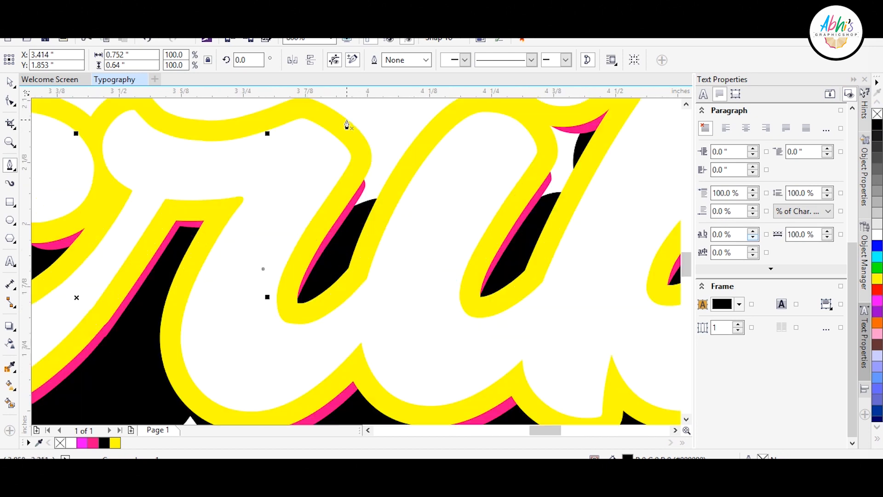
- Draw a black, outline-free patch off the r's upper right shoulder toward the i, and send it to the back
click(342, 115)
drag(401, 213, 393, 275)
click(242, 277)
click(341, 115)
click(878, 125)
right_click(877, 114)
key(shift+Page_Down)
- Draw a black, outline-free patch about 0.33 x 0.47 in behind the i's dot, reaching down between i and b, and send it to the back
scroll(525, 140, up, 1)
click(509, 129)
click(434, 218)
click(461, 293)
click(592, 243)
scroll(554, 262, down, 1)
scroll(585, 148, up, 1)
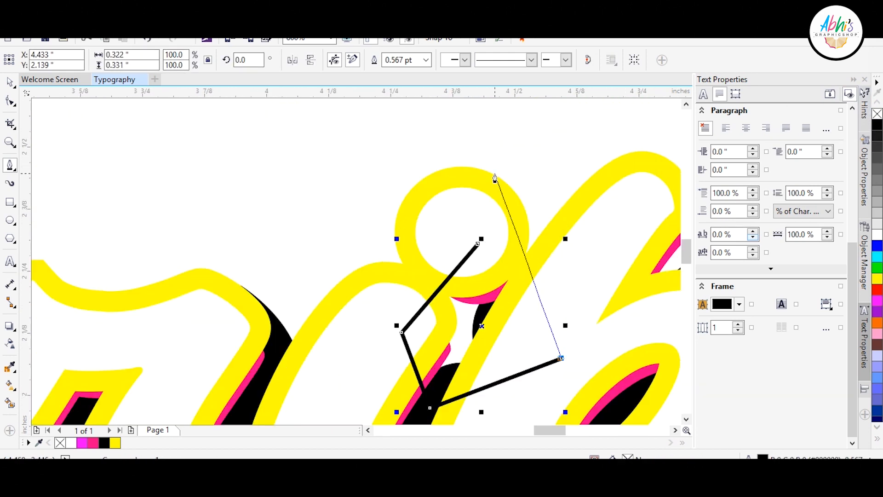
drag(494, 174, 409, 133)
click(478, 244)
click(877, 125)
right_click(877, 113)
key(shift+Page_Down)
- Draw a black, outline-free patch from the top of the second b to its bowl's shadow, and send it to the back
scroll(372, 148, down, 1)
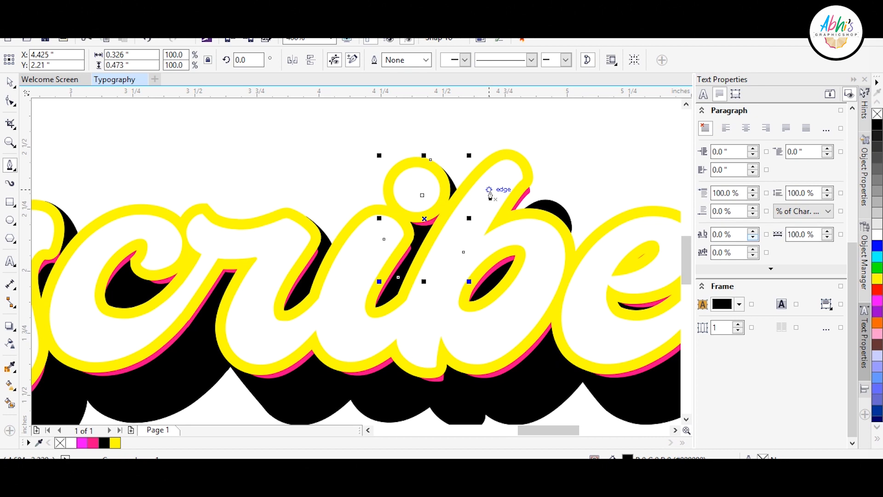
scroll(490, 196, up, 1)
click(505, 122)
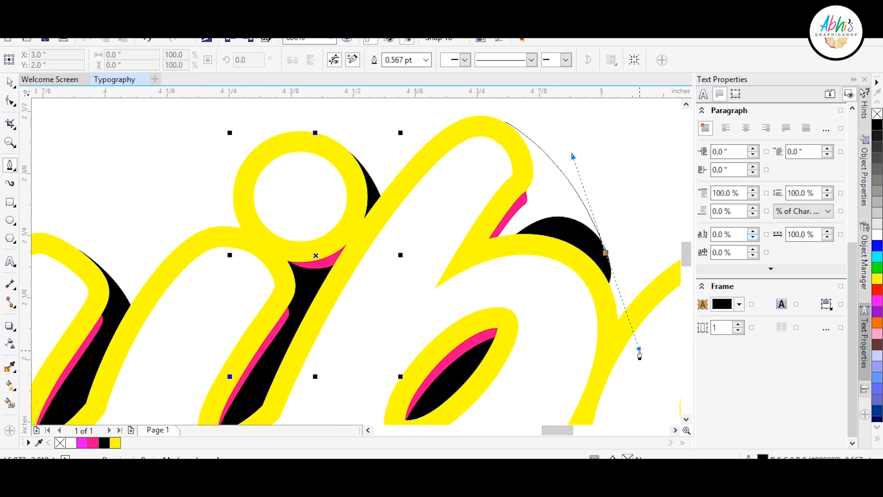
click(388, 302)
click(506, 123)
click(877, 125)
right_click(877, 113)
key(shift+Page_Down)
- Reshape the curve of the second b's upper patch to follow the shadow edge
click(11, 101)
drag(606, 253, 606, 253)
drag(575, 157, 564, 159)
click(623, 274)
scroll(613, 257, up, 2)
drag(588, 238, 588, 225)
scroll(482, 270, down, 4)
- Change the yellow outline of the white lettering to black and deselect it
key(space)
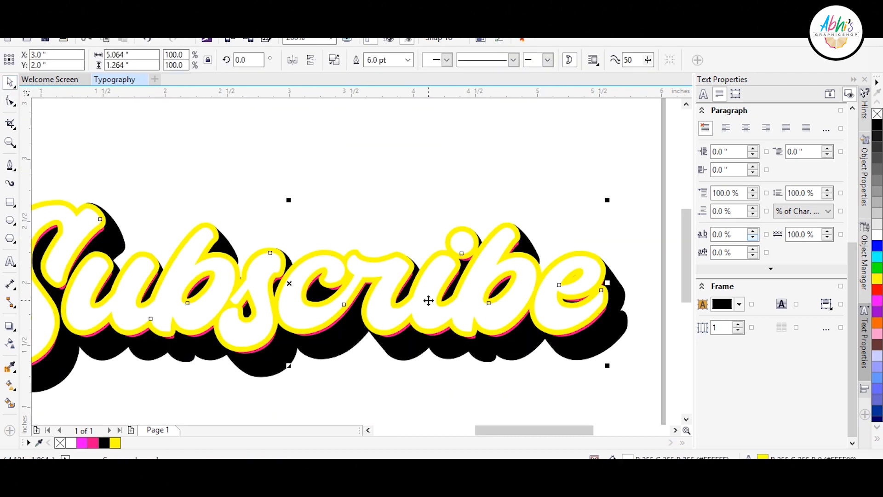
right_click(878, 125)
click(509, 188)
- Draw a closed crescent highlight about 0.25 x 0.17 in inside the upper curve of the second b's bowl
scroll(508, 188, down, 1)
scroll(394, 220, up, 1)
scroll(343, 226, up, 1)
scroll(405, 226, down, 2)
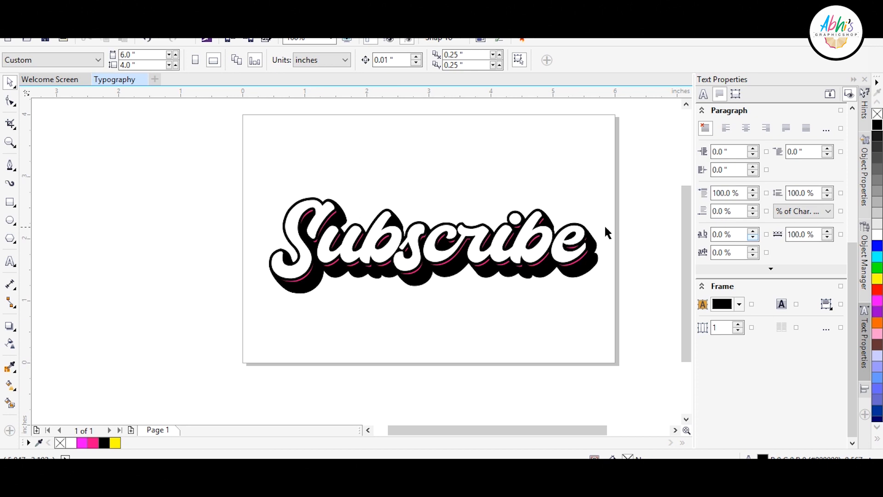
scroll(595, 271, up, 1)
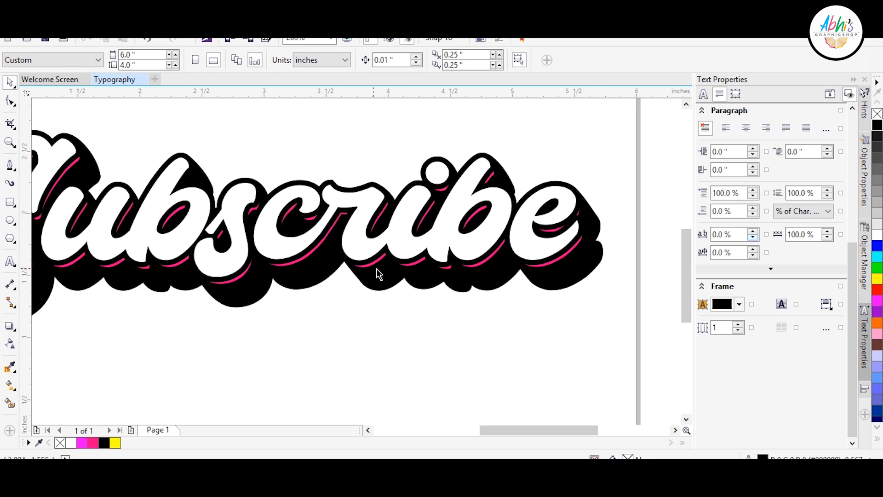
scroll(495, 198, up, 2)
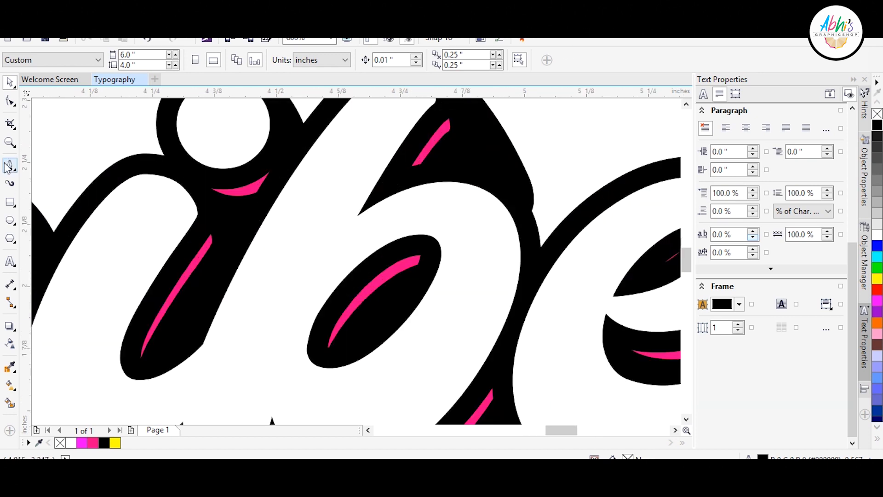
click(10, 165)
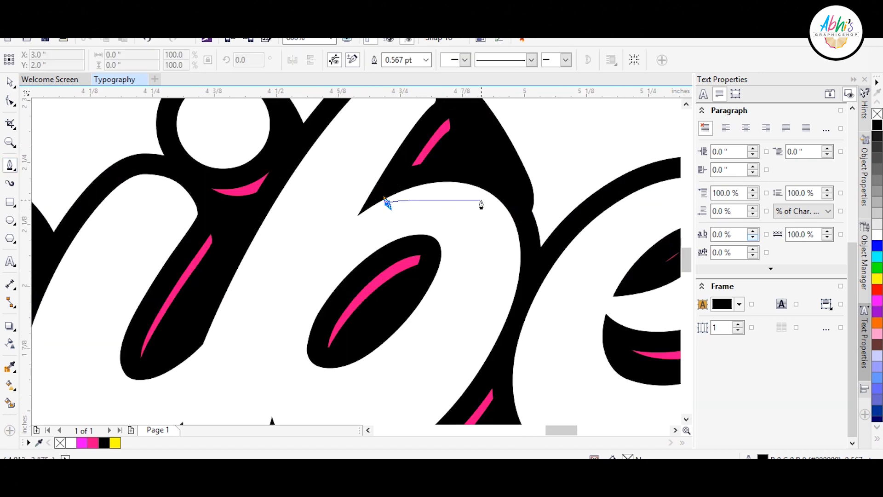
drag(504, 211, 504, 212)
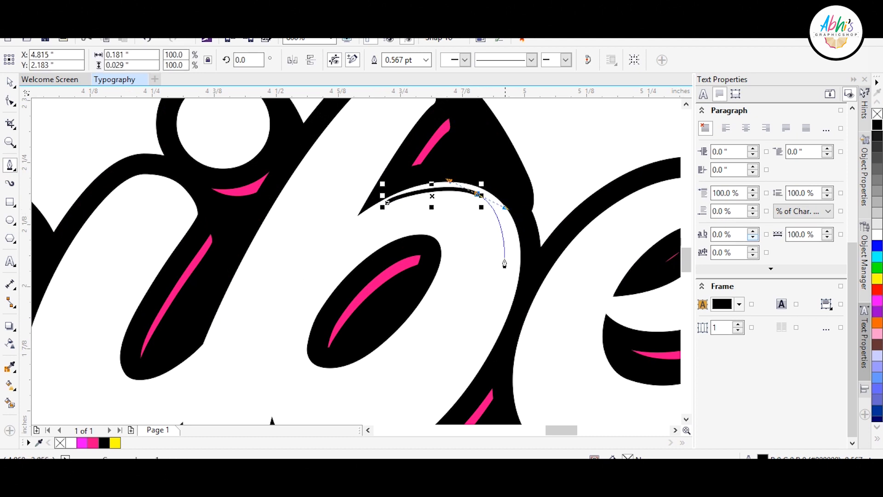
drag(504, 297, 504, 295)
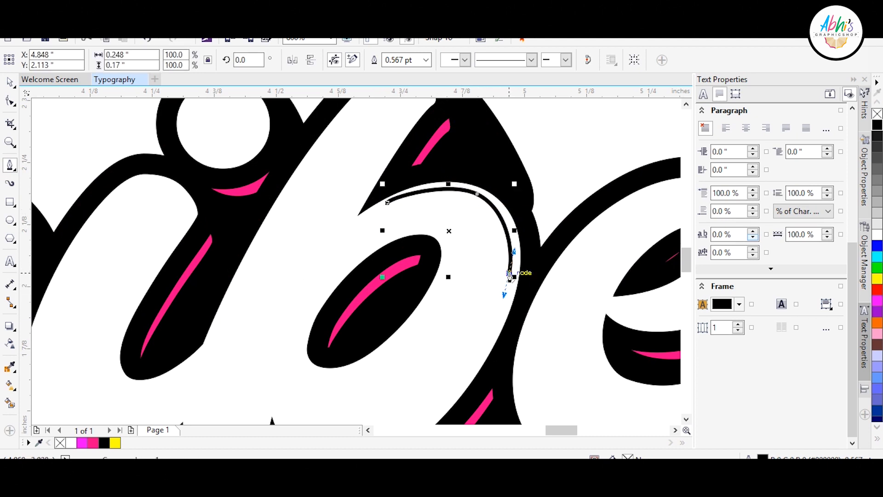
drag(449, 154, 450, 153)
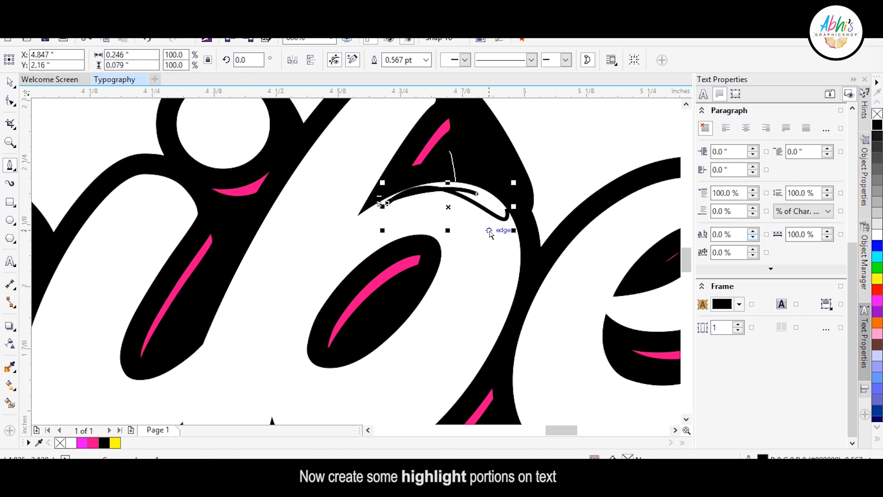
click(462, 183)
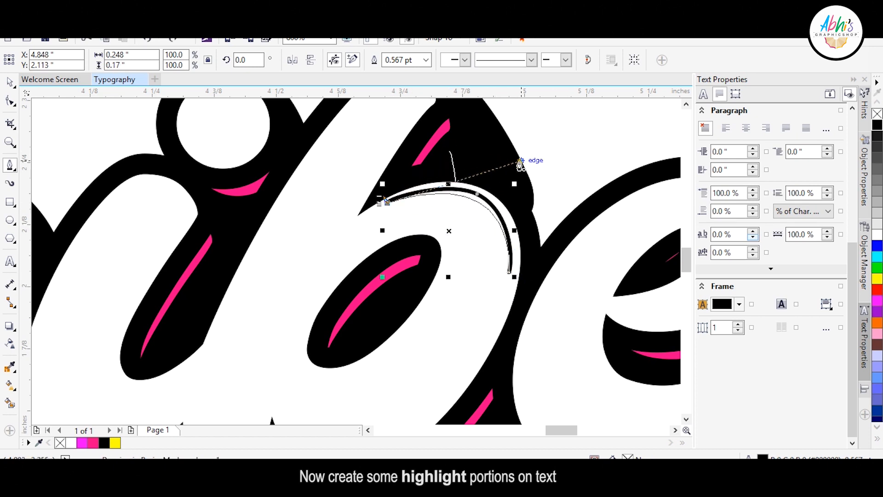
click(514, 169)
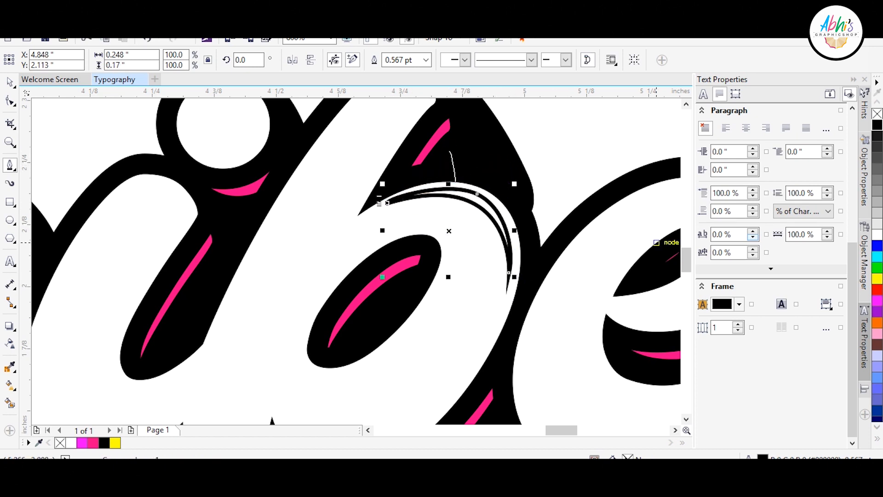
- Fill the crescent on the second b with mint #9EF7E1 and remove its outline
key(F11)
click(358, 217)
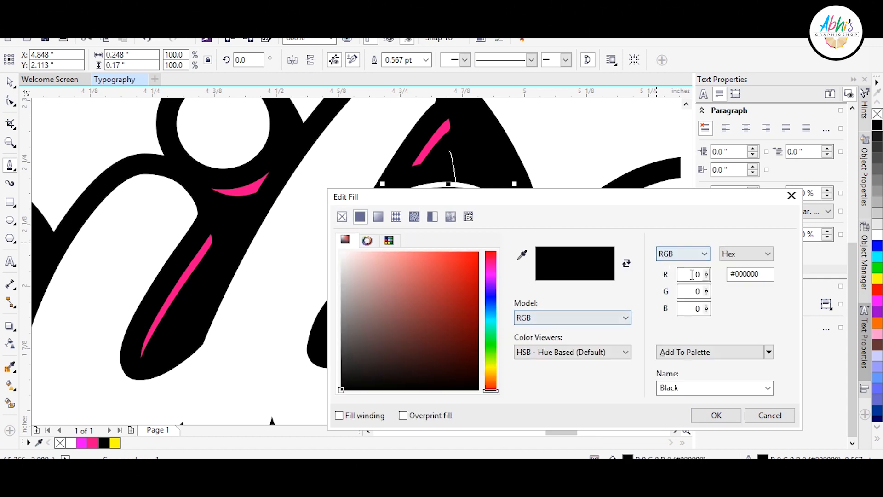
click(491, 326)
mouse_move(439, 269)
mouse_down()
mouse_move(454, 272)
mouse_move(386, 246)
mouse_move(390, 256)
mouse_up()
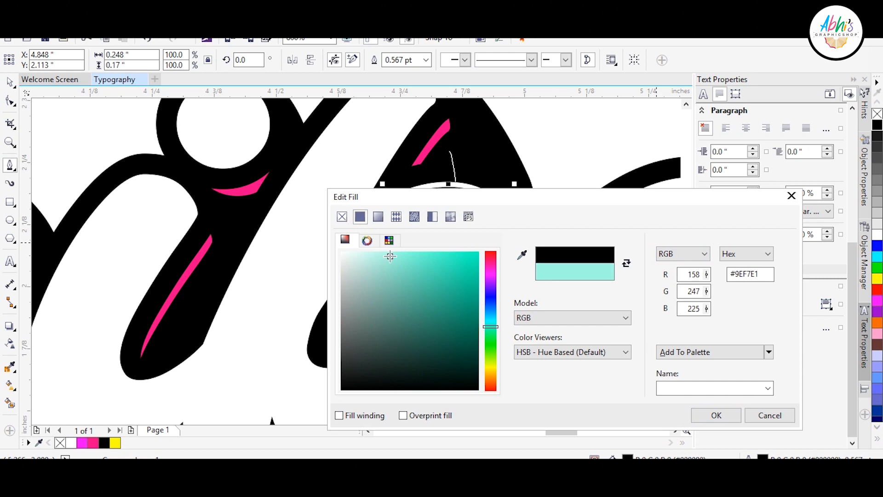
click(716, 416)
right_click(877, 114)
- Draw a mint, outline-free crescent highlight about 0.18 x 0.24 in inside the e's upper right curve
scroll(501, 163, down, 3)
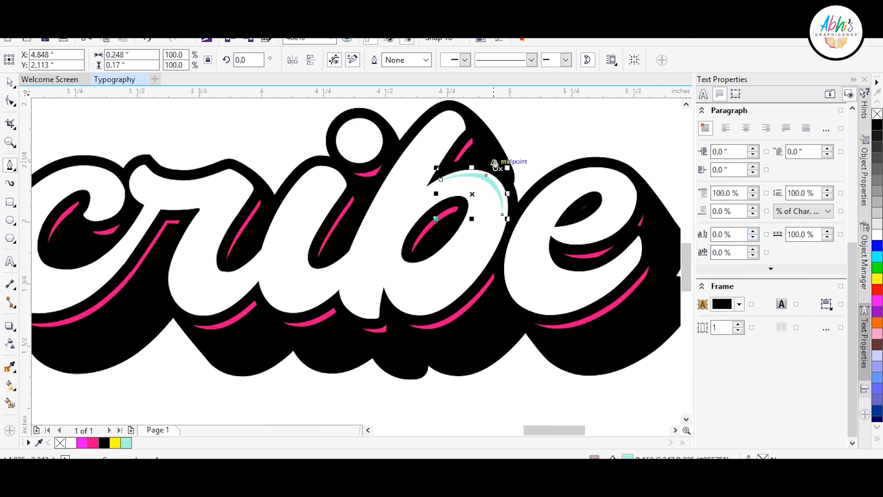
scroll(502, 163, up, 4)
scroll(602, 253, down, 3)
scroll(522, 256, up, 3)
click(574, 177)
drag(497, 304, 360, 357)
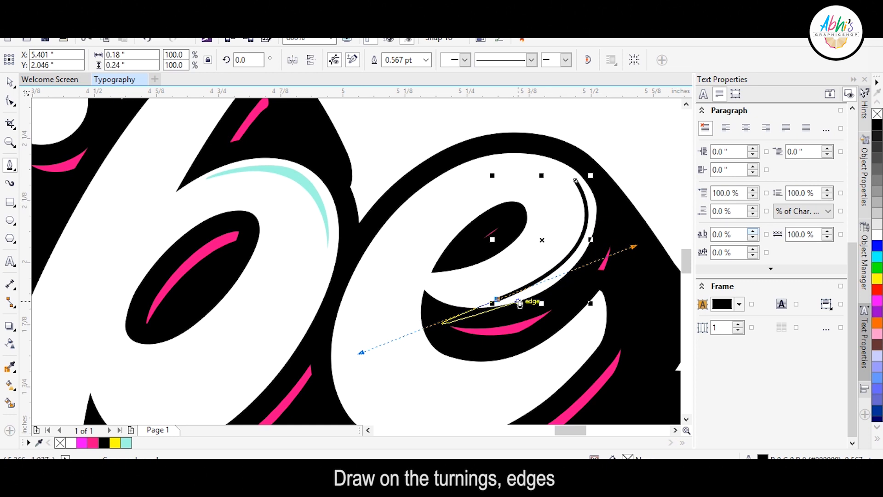
click(577, 182)
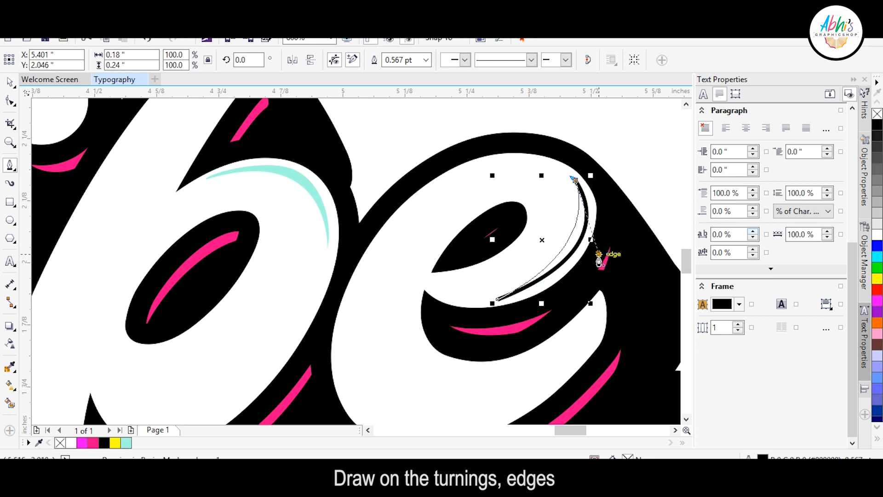
click(496, 299)
click(130, 443)
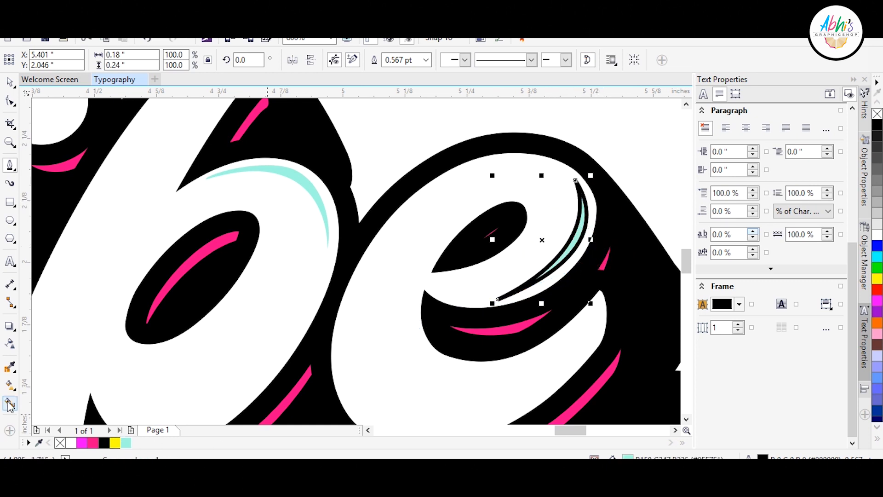
right_click(61, 443)
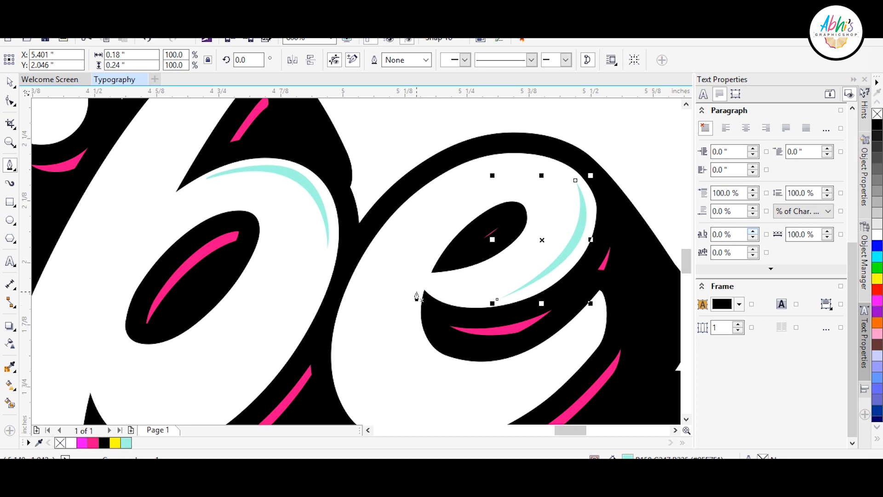
- Draw a mint, outline-free crescent highlight about 0.27 x 0.15 in around the lower left of the e's open gap
click(417, 296)
drag(558, 338, 644, 248)
click(339, 292)
drag(372, 361, 421, 368)
key(ctrl+z)
click(467, 350)
drag(340, 293, 293, 396)
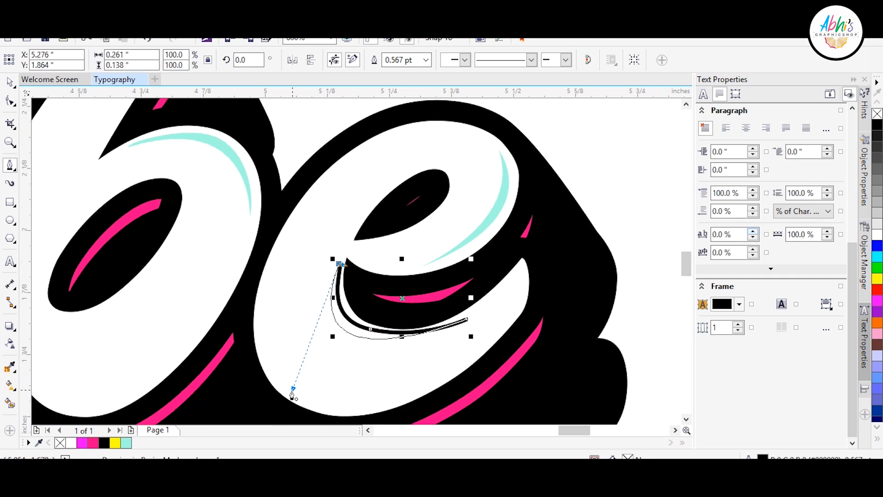
click(126, 442)
right_click(60, 443)
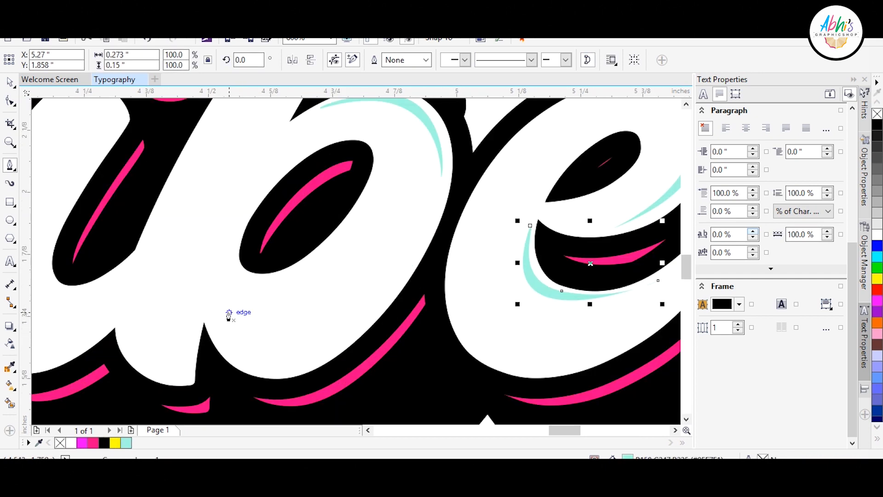
- Draw a mint, outline-free crescent highlight about 0.38 x 0.18 in along the bottom of the second b's bowl
scroll(439, 294, down, 2)
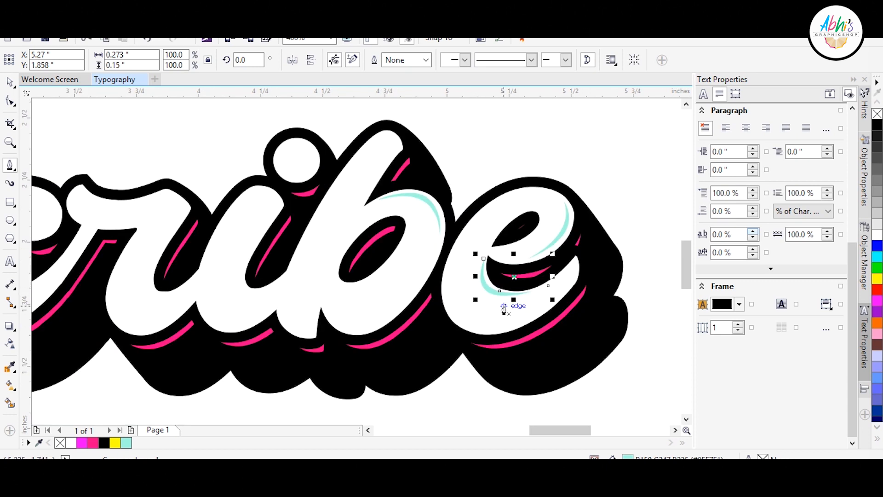
scroll(336, 324, up, 1)
click(313, 282)
drag(501, 244, 640, 145)
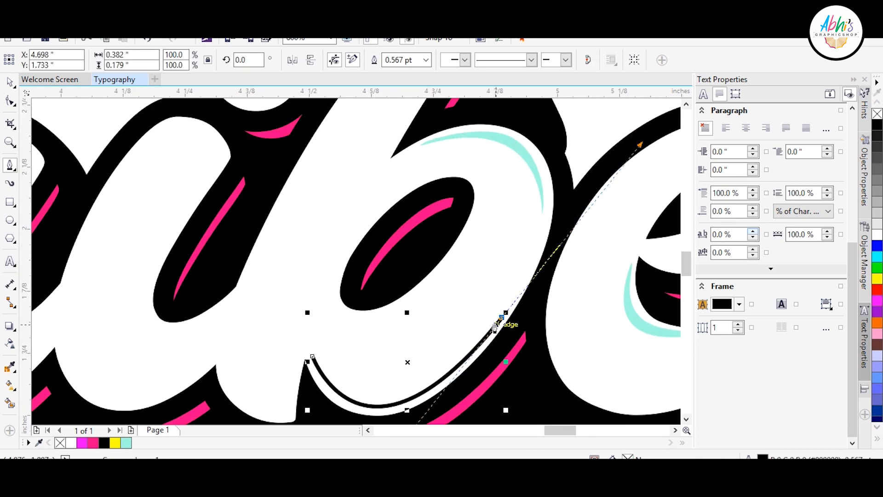
click(322, 363)
click(126, 443)
right_click(59, 442)
- Draw a mint, outline-free highlight along the right edge of the second b's upper stem
scroll(253, 243, down, 2)
scroll(387, 159, up, 2)
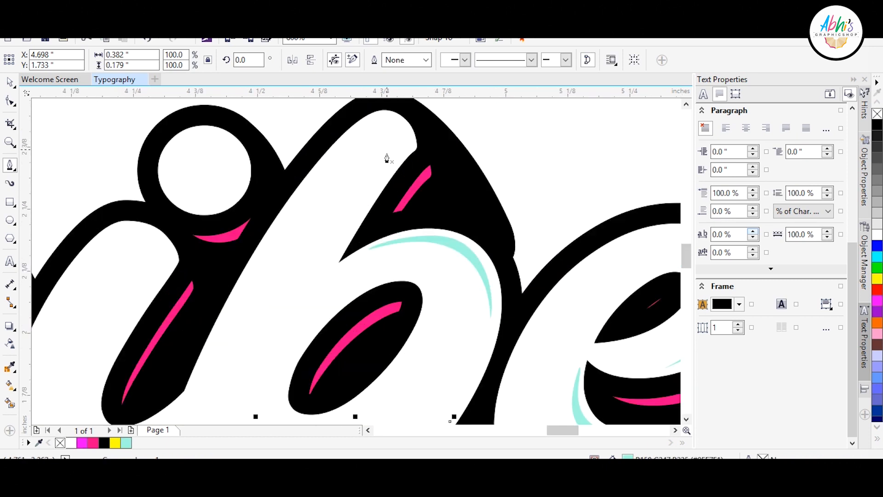
scroll(375, 148, up, 1)
click(440, 141)
drag(294, 373, 266, 400)
scroll(339, 251, down, 1)
click(126, 443)
right_click(59, 443)
- Draw a mint, outline-free highlight about 0.16 x 0.35 in down the i's stem, curving under the black gap beside it
scroll(239, 359, down, 1)
scroll(266, 414, up, 1)
scroll(55, 314, down, 1)
scroll(236, 228, up, 1)
click(357, 150)
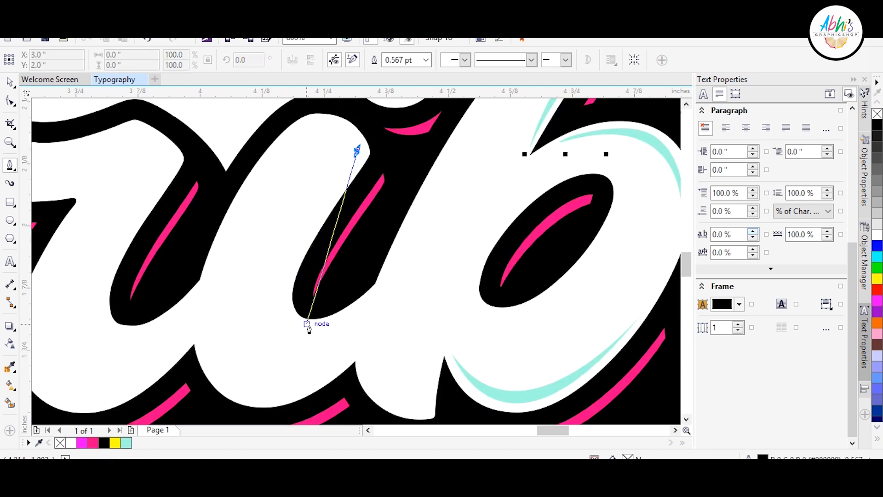
drag(381, 345, 378, 339)
drag(357, 151, 213, 325)
click(126, 442)
right_click(60, 443)
- Draw a mint, outline-free highlight about 0.13 x 0.1 in along the lower left edge of the second b's foot
scroll(279, 317, down, 1)
scroll(340, 288, up, 1)
scroll(467, 288, up, 1)
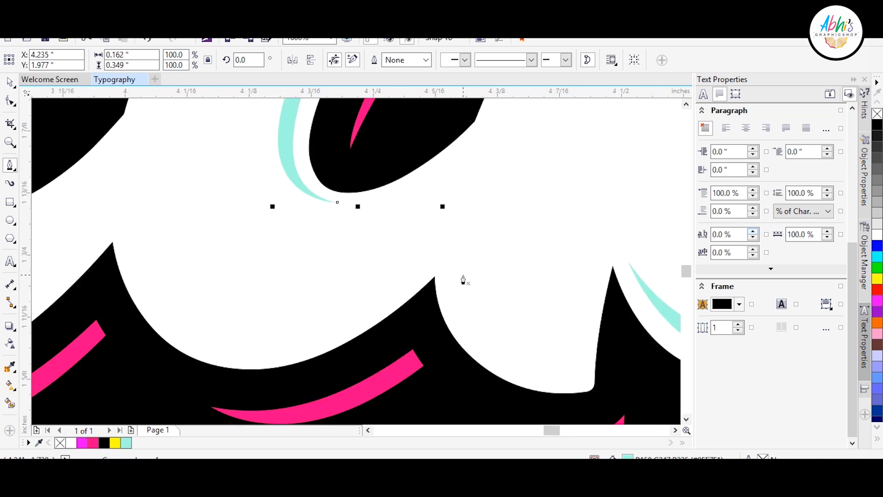
click(458, 284)
scroll(506, 387, right, 2)
mouse_move(452, 382)
mouse_down()
mouse_move(591, 404)
mouse_move(454, 386)
mouse_up()
drag(385, 385, 386, 385)
click(126, 443)
right_click(60, 442)
- Replace the highlight beside the e's open gap with a mint, outline-free crescent about 0.38 x 0.23 in along the e's outer lower left curve
scroll(280, 348, down, 2)
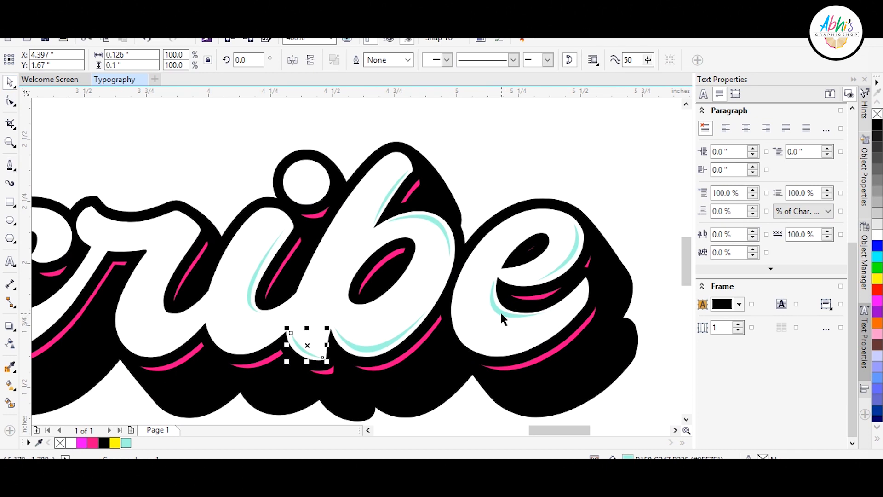
key(Escape)
scroll(447, 296, up, 1)
click(539, 354)
scroll(540, 353, right, 2)
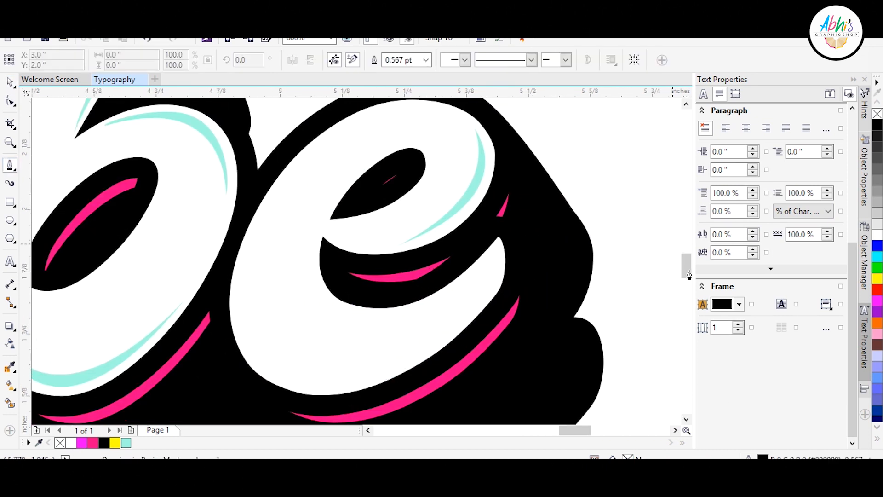
drag(205, 268, 210, 406)
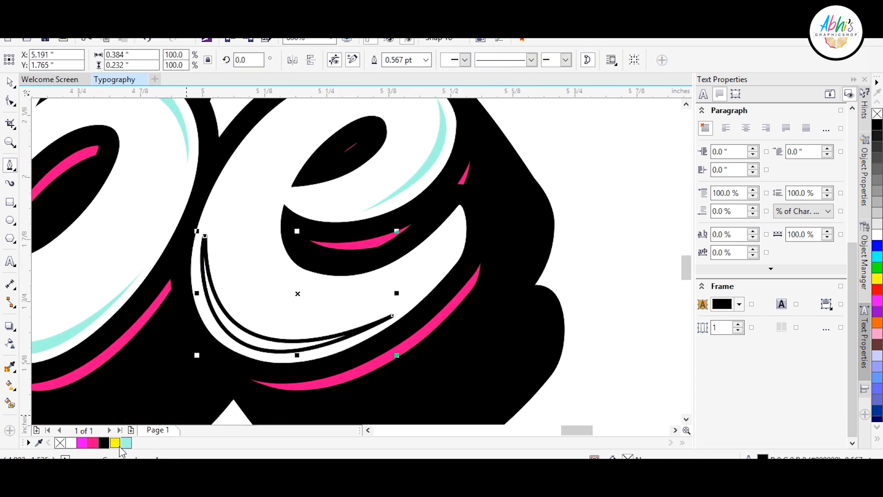
click(126, 442)
right_click(59, 442)
- Draw a mint, outline-free crescent highlight about 0.21 x 0.26 in along the r's lower left curve
scroll(78, 259, down, 1)
scroll(96, 200, up, 1)
scroll(386, 263, down, 2)
click(339, 267)
drag(427, 390, 575, 354)
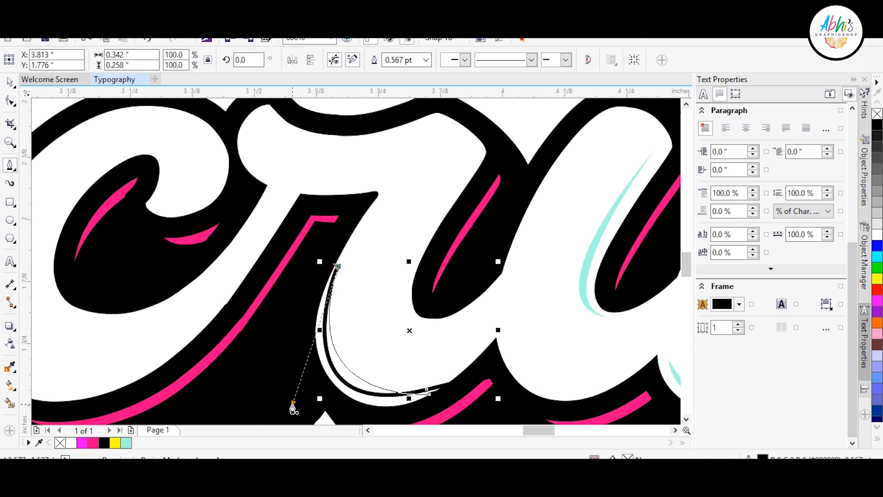
drag(337, 266, 329, 382)
click(126, 442)
right_click(60, 443)
- Draw a mint, outline-free crescent highlight about 0.32 x 0.06 in below the r's dipped upper edge
scroll(406, 210, down, 3)
scroll(386, 217, up, 3)
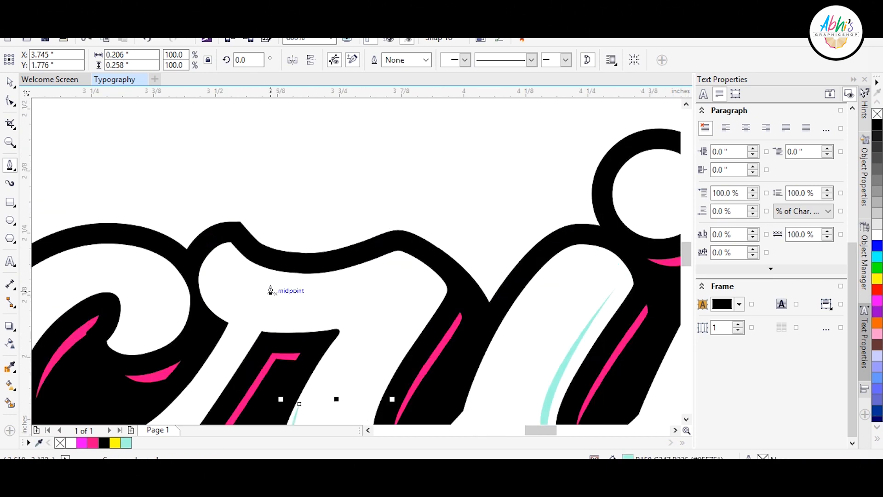
click(238, 260)
drag(395, 259, 494, 210)
drag(237, 260, 318, 328)
click(126, 442)
right_click(60, 443)
- Draw a mint, outline-free crescent highlight along the c's outer lower left curve, redoing its inner edge
scroll(455, 221, down, 2)
scroll(370, 264, up, 2)
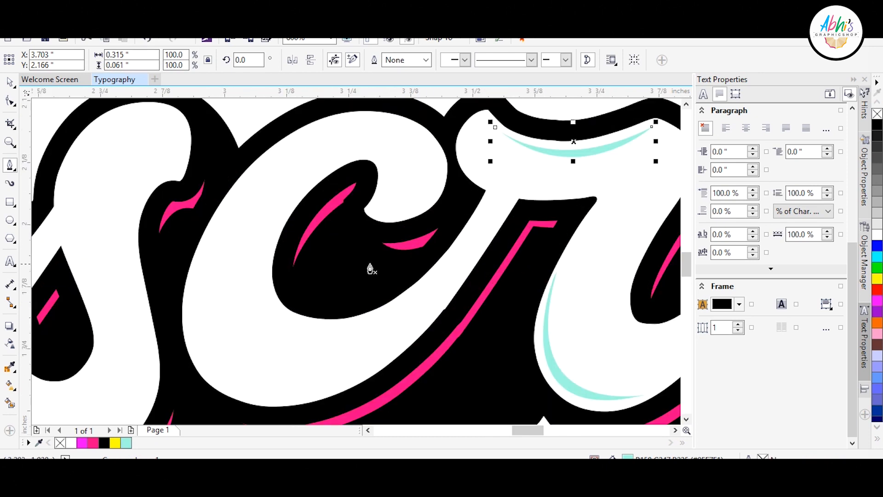
scroll(227, 235, down, 2)
scroll(231, 242, up, 2)
click(177, 247)
drag(185, 394, 239, 405)
click(350, 341)
drag(176, 206, 238, 142)
scroll(271, 142, down, 2)
scroll(239, 197, up, 2)
key(ctrl+z)
drag(290, 280, 298, 279)
drag(300, 173, 315, 133)
click(126, 443)
right_click(60, 442)
- Refine the mint highlight on the c's outer lower left curve by removing a node and reshaping its edge
click(11, 100)
key(Delete)
drag(385, 239, 315, 311)
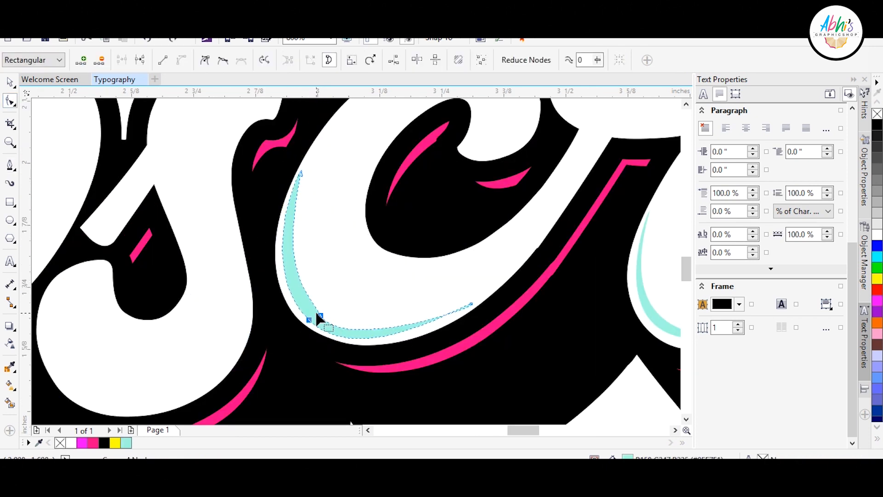
drag(254, 416, 235, 414)
click(449, 405)
scroll(449, 406, down, 1)
click(505, 254)
- Draw a mint, outline-free crescent highlight about 0.05 x 0.10 in on the inner side of the c's upper hook
scroll(503, 255, up, 1)
scroll(405, 279, up, 1)
key(p)
click(428, 223)
drag(351, 368, 352, 368)
drag(428, 222, 442, 214)
drag(499, 303, 500, 301)
click(125, 443)
right_click(60, 442)
scroll(449, 258, down, 2)
scroll(265, 325, up, 1)
scroll(333, 285, down, 2)
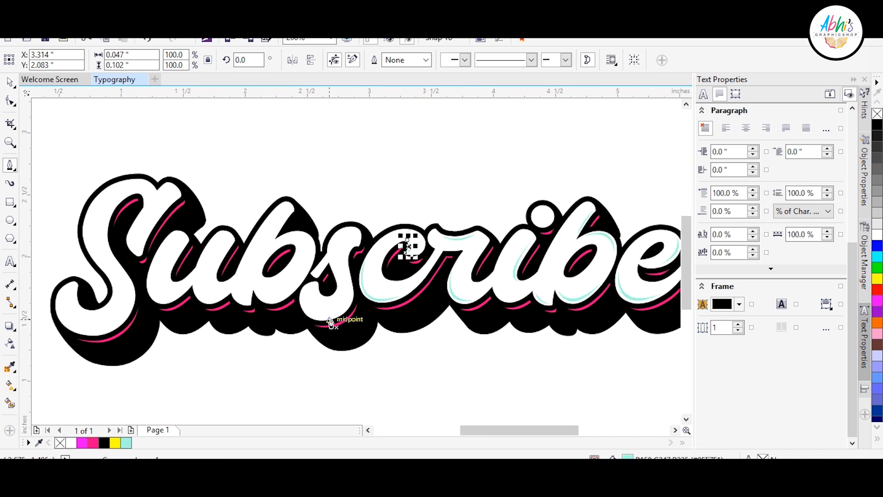
- Draw a mint, outline-free crescent highlight about 0.36 x 0.15 in along the bottom curve of the s
scroll(330, 322, up, 3)
click(167, 250)
drag(345, 399, 489, 387)
click(527, 319)
drag(166, 248, 248, 405)
click(126, 444)
right_click(60, 443)
scroll(317, 404, down, 1)
scroll(411, 339, up, 1)
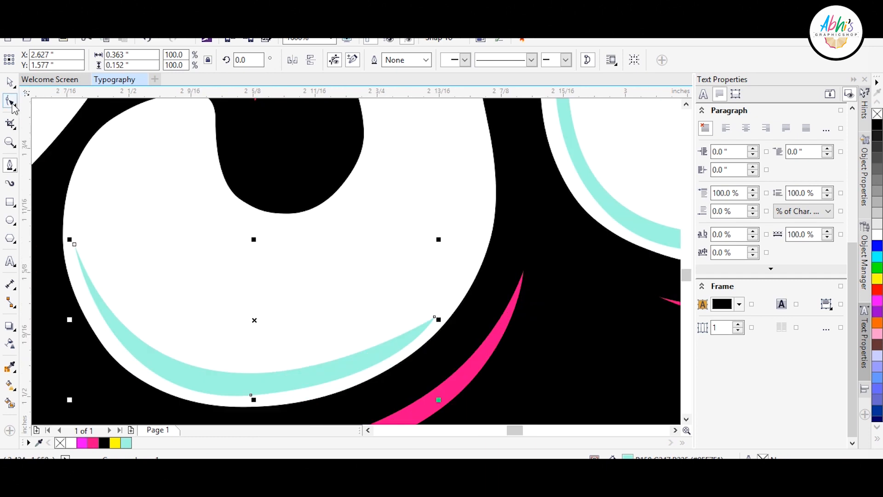
- Reshape the inner edge of the s's bottom highlight into a slimmer, smoother curve by editing its nodes
click(11, 101)
scroll(442, 257, down, 1)
scroll(427, 296, up, 1)
double_click(261, 355)
click(443, 278)
drag(395, 369, 348, 360)
scroll(296, 251, down, 1)
click(342, 187)
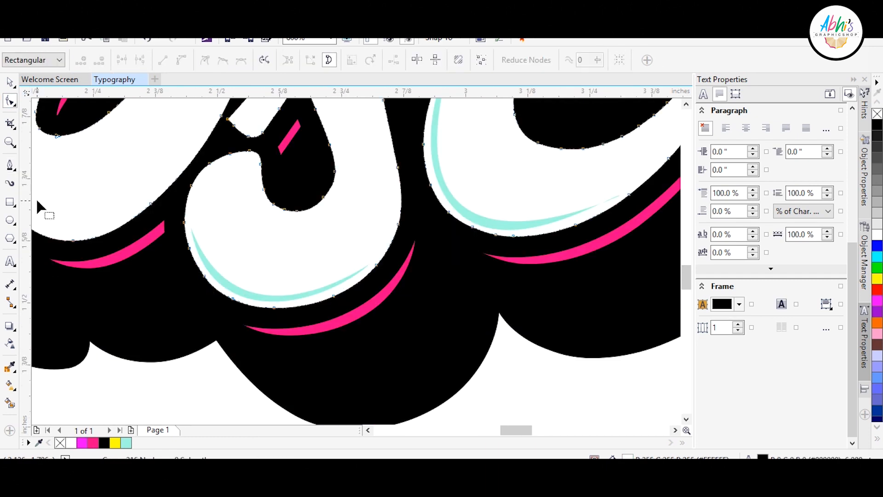
- Draw a mint, outline-free crescent highlight about 0.08 x 0.25 in along the right side of the s's teardrop opening
click(10, 165)
scroll(366, 213, down, 1)
scroll(356, 173, up, 1)
click(357, 174)
scroll(377, 207, up, 1)
drag(393, 256, 388, 319)
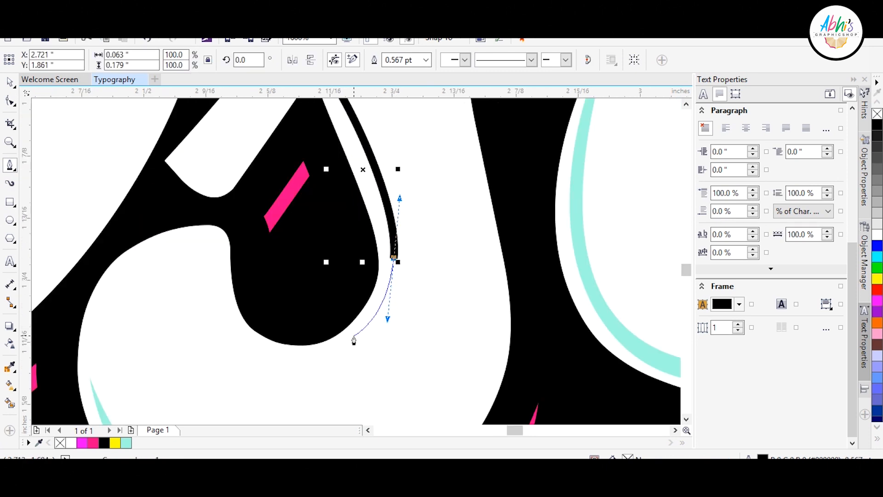
click(357, 332)
scroll(384, 263, down, 1)
scroll(404, 207, up, 1)
drag(309, 136, 466, 324)
click(126, 442)
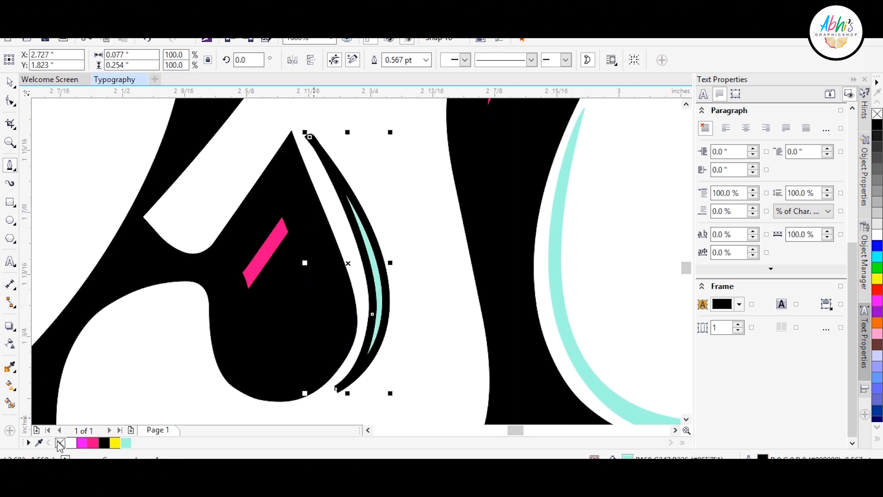
right_click(60, 443)
- Adjust the curve of the highlight beside the s's teardrop opening by editing its nodes
key(F10)
drag(311, 142, 445, 346)
drag(331, 175, 333, 176)
key(space)
click(227, 280)
scroll(386, 276, down, 2)
scroll(407, 213, up, 2)
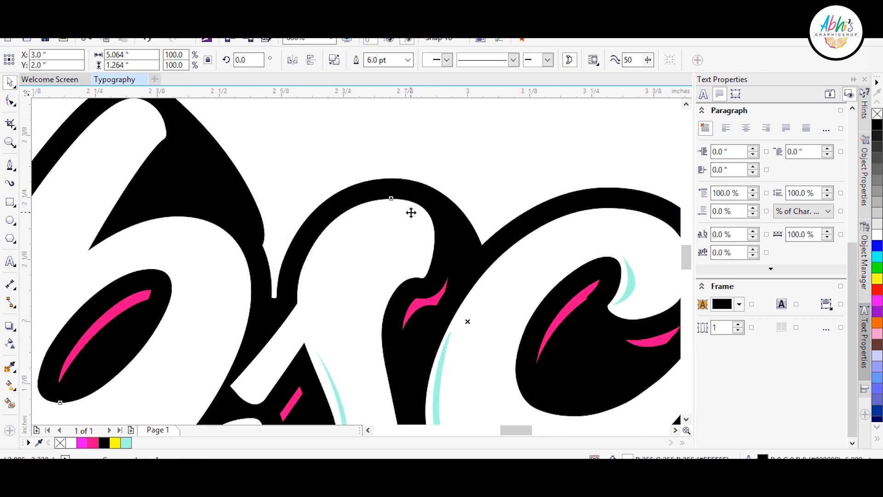
- Draw a mint, outline-free highlight about 0.08 x 0.10 in along the inner edge of the s's upper hook
click(10, 165)
click(444, 259)
click(450, 308)
click(432, 330)
drag(372, 359, 384, 339)
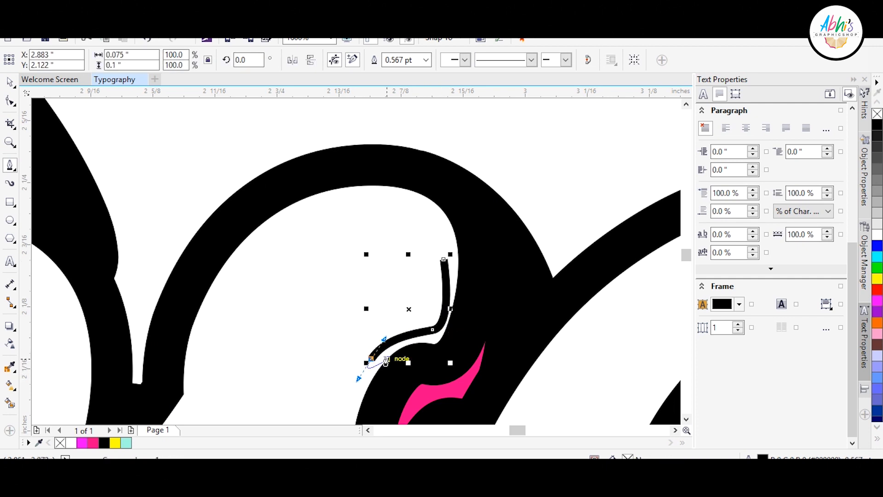
click(444, 260)
click(126, 442)
right_click(60, 442)
scroll(351, 316, down, 3)
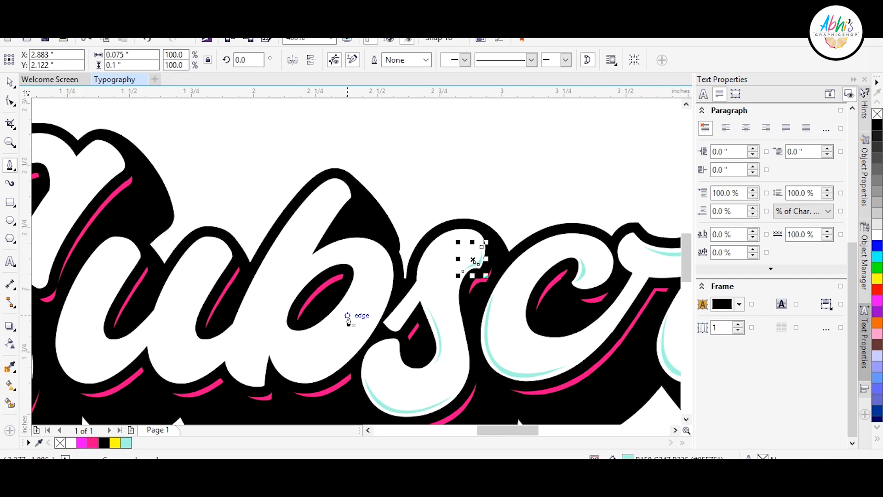
- Draw a mint, outline-free crescent highlight about 0.07 x 0.04 in along the rounded tip of the s's diagonal stroke
scroll(306, 327, up, 4)
click(282, 308)
drag(360, 355, 401, 339)
click(436, 264)
click(281, 308)
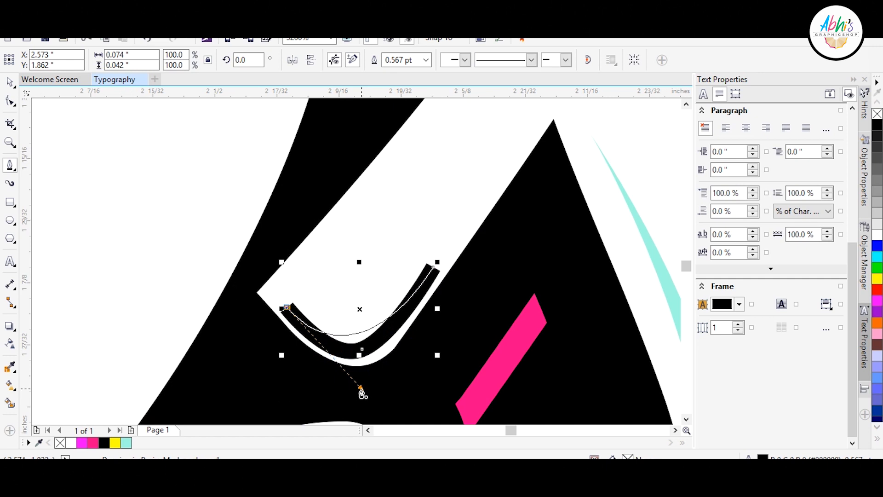
click(60, 443)
scroll(333, 388, down, 4)
- Draw a mint, outline-free crescent highlight along the bottom curve of the first b's bowl
click(276, 368)
drag(341, 402, 385, 394)
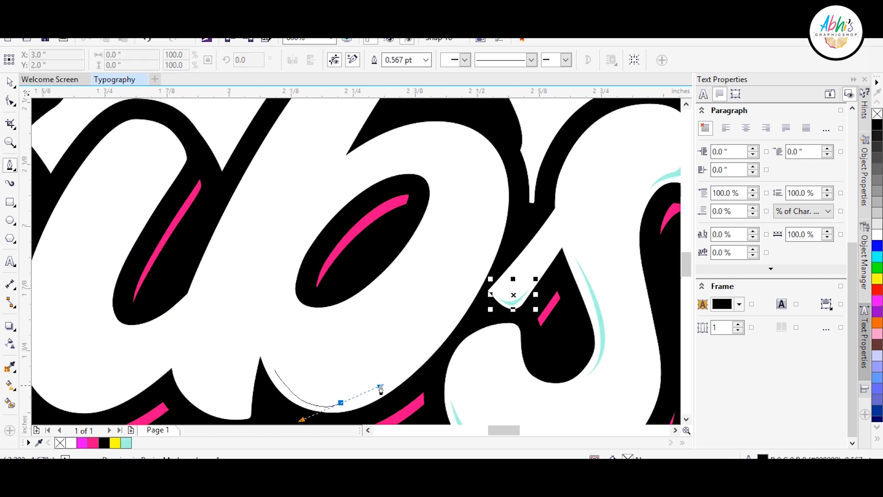
click(275, 370)
scroll(276, 368, down, 1)
right_click(60, 443)
click(126, 443)
- Draw a mint, outline-free crescent highlight around the upper edge of the first b's oval opening
scroll(299, 272, up, 3)
click(245, 323)
drag(398, 238, 464, 250)
drag(437, 324, 430, 347)
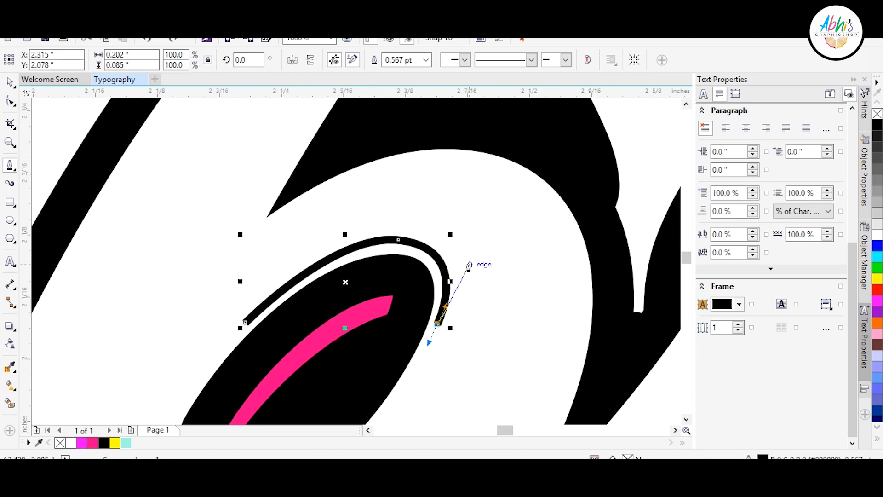
drag(453, 216, 471, 256)
click(245, 323)
right_click(60, 443)
click(125, 442)
scroll(336, 300, down, 3)
- Draw a mint, outline-free highlight about 0.11 x 0.20 in along the right edge of the first b's ascender tip
scroll(336, 300, up, 2)
click(465, 178)
scroll(416, 315, down, 1)
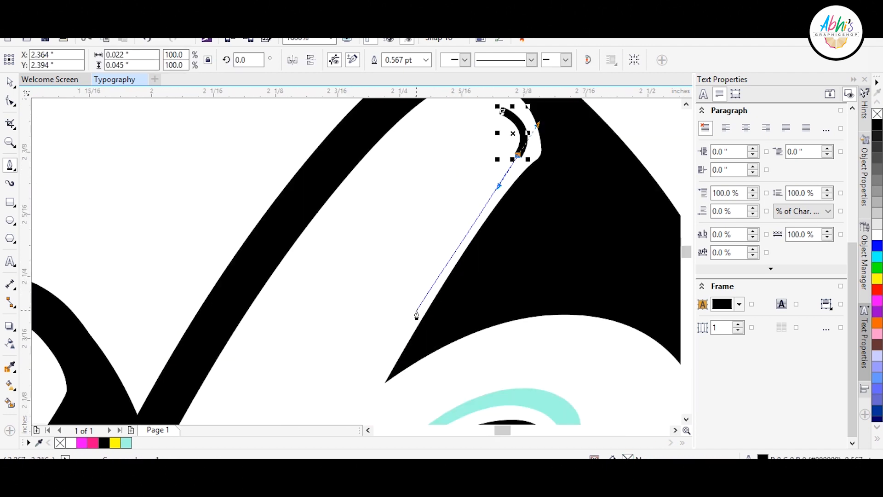
drag(382, 373, 383, 369)
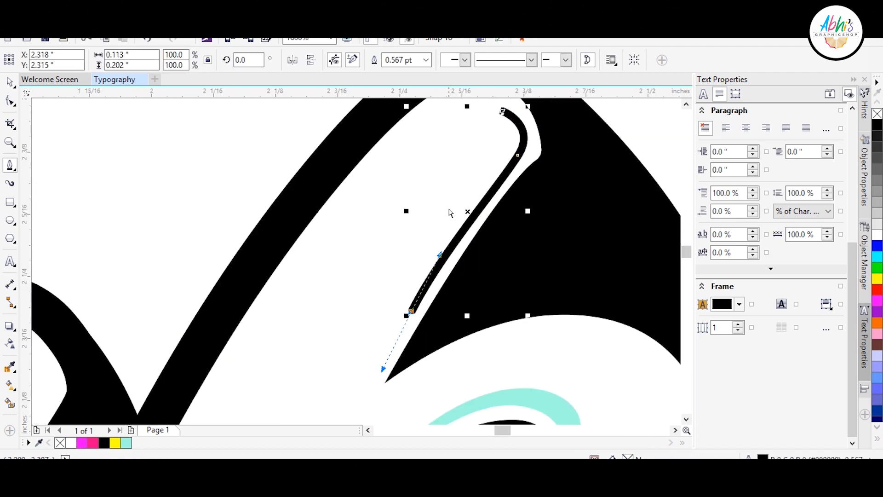
drag(522, 146, 521, 147)
click(502, 111)
click(126, 443)
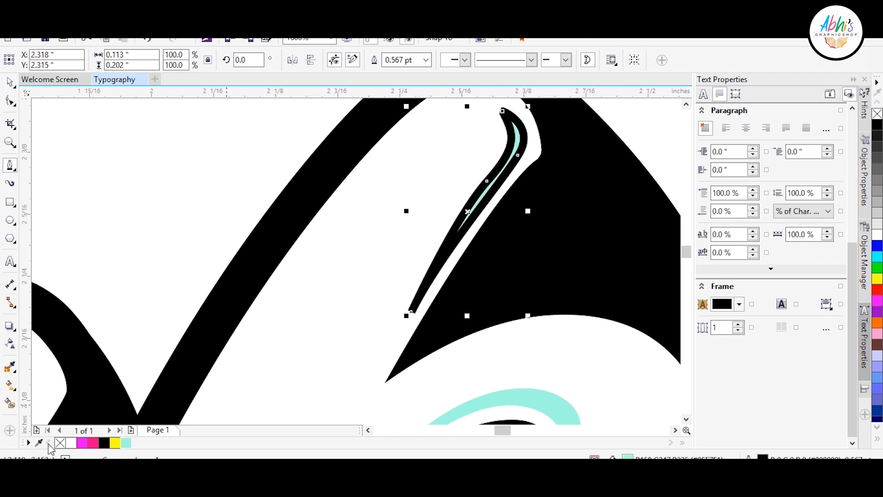
right_click(60, 443)
scroll(184, 379, down, 2)
- Draw a mint, outline-free corner highlight about 0.09 x 0.12 in at the foot of the first b's stem
scroll(379, 320, up, 1)
scroll(511, 307, up, 1)
click(509, 273)
drag(494, 384, 495, 402)
drag(419, 365, 399, 353)
alt+click(420, 365)
drag(479, 372, 495, 356)
click(510, 274)
click(125, 442)
right_click(59, 442)
scroll(376, 364, down, 2)
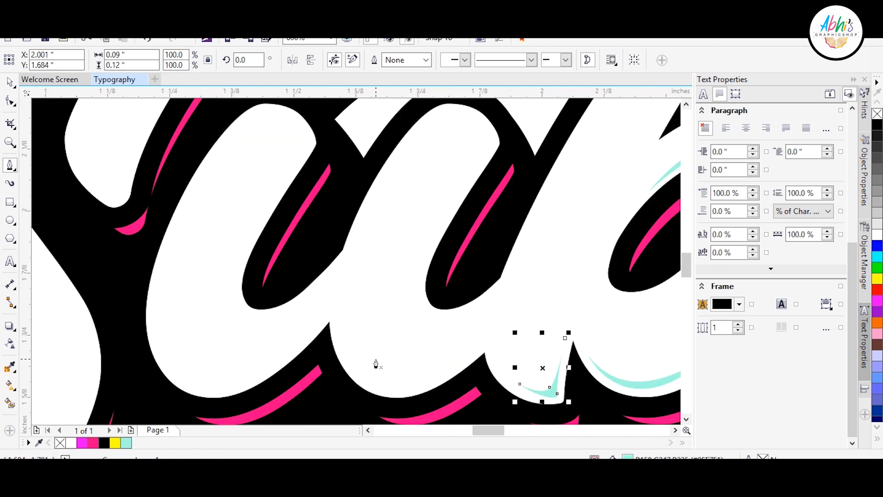
click(338, 336)
drag(432, 389, 500, 367)
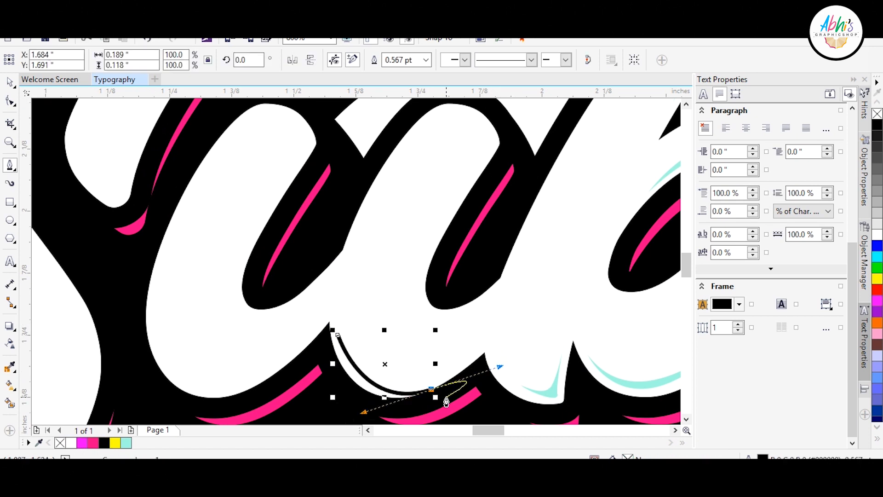
scroll(446, 395, up, 2)
key(Delete)
- Draw a mint, outline-free crescent highlight about 0.23 x 0.12 in along the bottom curve of the u's second stroke
scroll(362, 351, down, 1)
click(188, 246)
drag(271, 362, 318, 374)
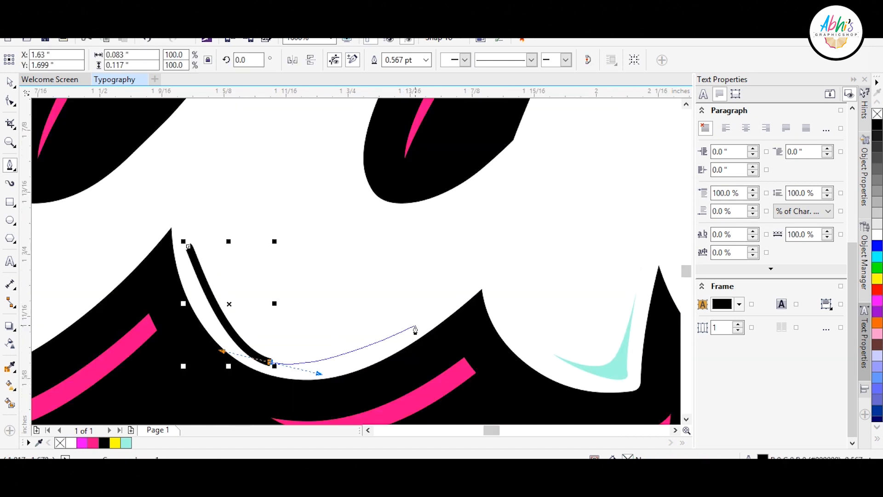
drag(415, 324, 444, 298)
alt+click(416, 323)
drag(188, 246, 240, 331)
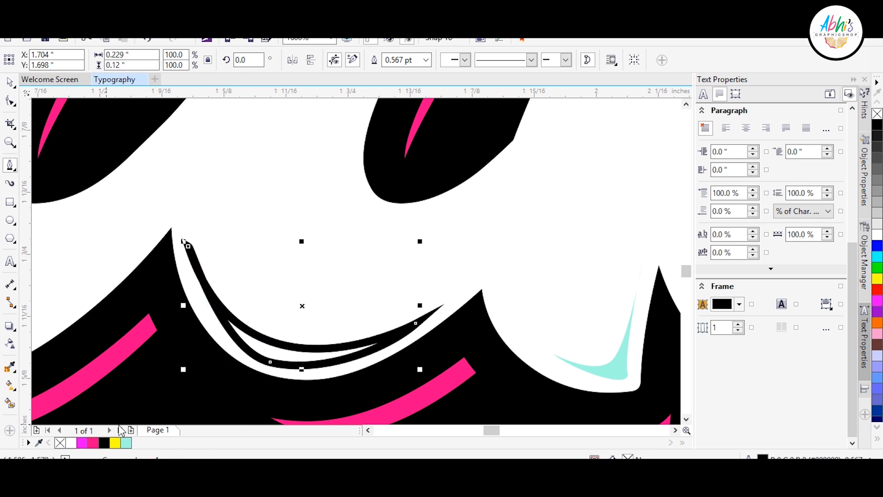
click(126, 443)
right_click(60, 442)
- Smooth the bottom highlight of the u's second stroke by editing its nodes
key(F10)
double_click(271, 363)
drag(241, 415, 286, 399)
scroll(418, 394, down, 1)
click(286, 328)
- Draw a mint, outline-free crescent highlight along the inner right edge of the u's second stroke
click(10, 165)
scroll(390, 347, down, 1)
scroll(416, 292, up, 1)
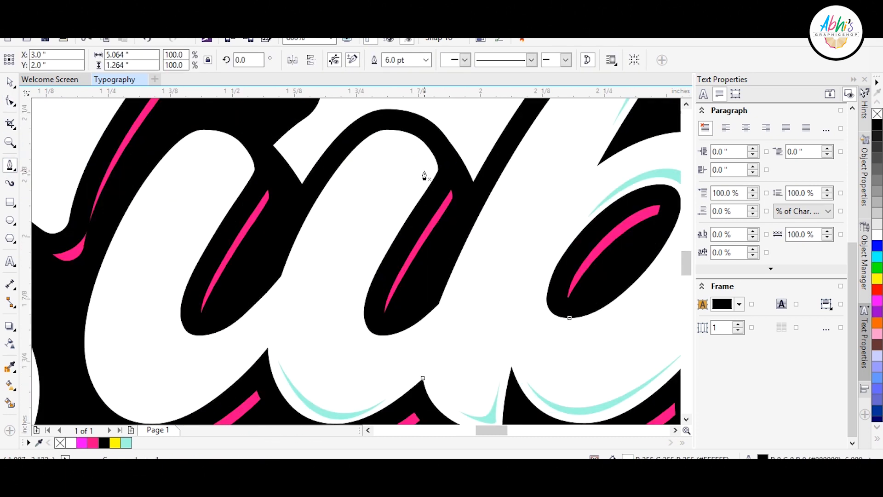
click(427, 167)
drag(354, 372, 354, 371)
drag(348, 238, 348, 238)
click(126, 443)
right_click(60, 443)
- Draw a mint, outline-free crescent highlight about 0.16 x 0.33 in along the inner right edge of the u's first stroke
scroll(368, 246, down, 1)
scroll(233, 271, up, 1)
click(378, 145)
drag(312, 310, 339, 351)
click(380, 142)
click(126, 443)
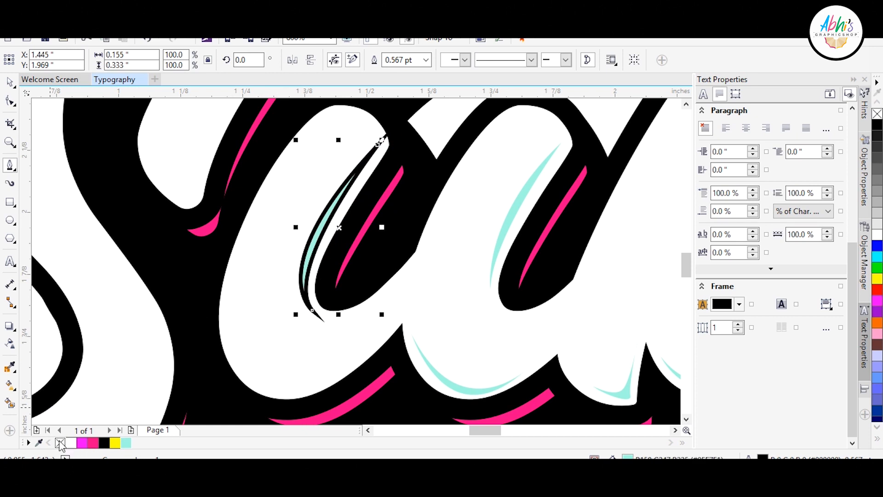
right_click(61, 443)
scroll(233, 252, down, 1)
- Draw a mint, outline-free crescent highlight about 0.24 x 0.07 in along the bottom curve of the u's first stroke
scroll(151, 299, up, 2)
scroll(167, 318, down, 1)
click(168, 317)
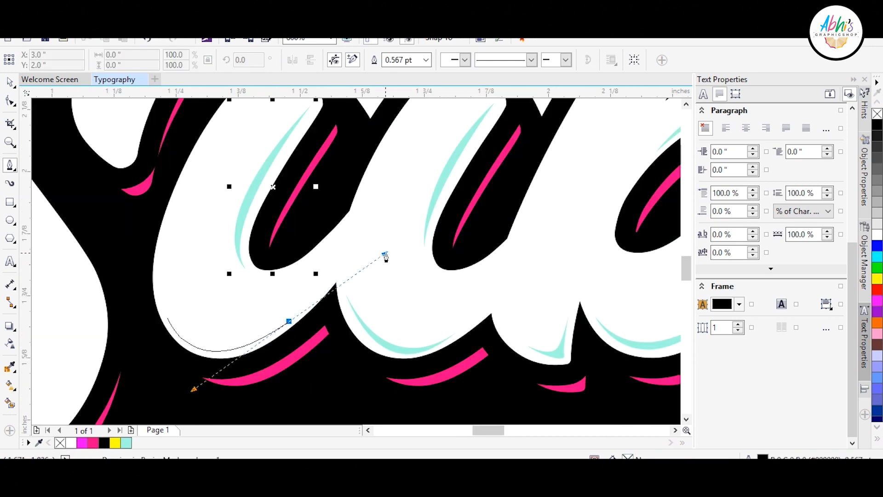
drag(385, 255, 381, 252)
scroll(169, 323, down, 2)
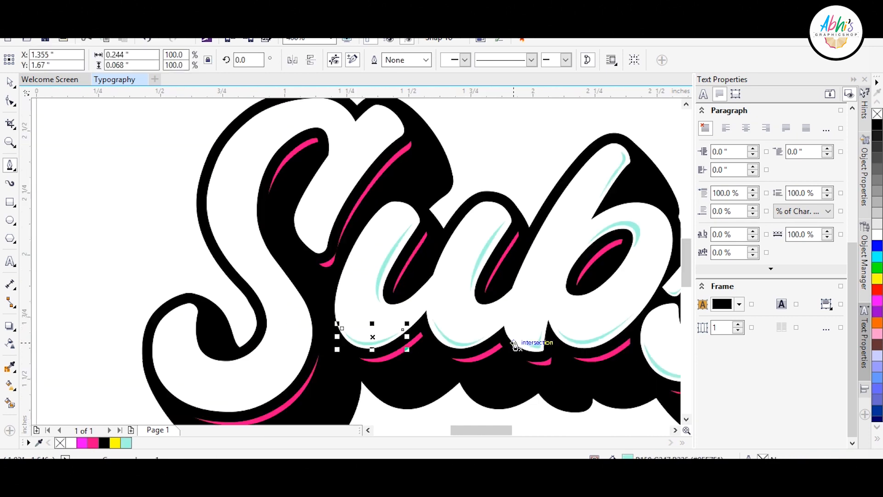
- Draw a mint, outline-free crescent highlight along the right edge of the S's upper-right stroke
scroll(513, 344, up, 2)
click(407, 125)
drag(255, 361, 248, 318)
scroll(247, 319, down, 1)
scroll(257, 207, up, 1)
drag(393, 104, 217, 278)
click(126, 443)
right_click(60, 442)
- Draw a mint, outline-free crescent highlight about 0.21 x 0.44 in along the inner curve of the S's upper bowl
scroll(331, 198, down, 1)
scroll(281, 130, up, 1)
click(254, 165)
scroll(241, 174, down, 1)
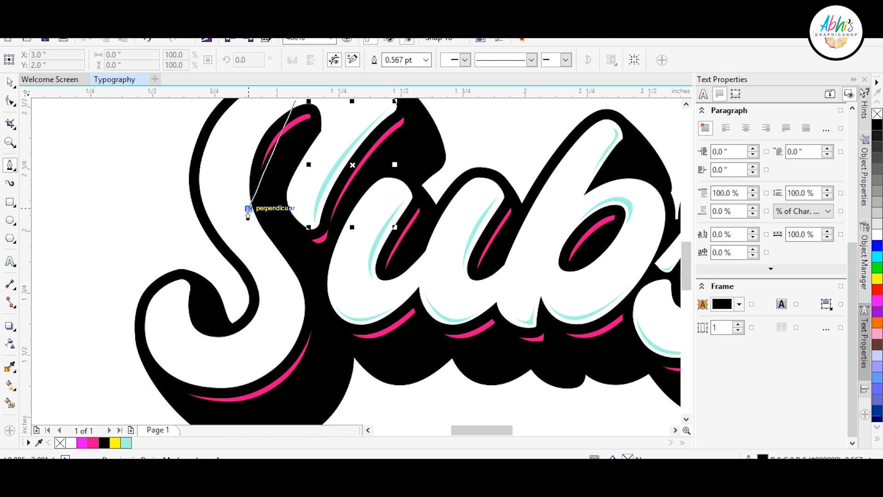
drag(248, 209, 270, 280)
scroll(270, 280, down, 1)
scroll(272, 231, up, 1)
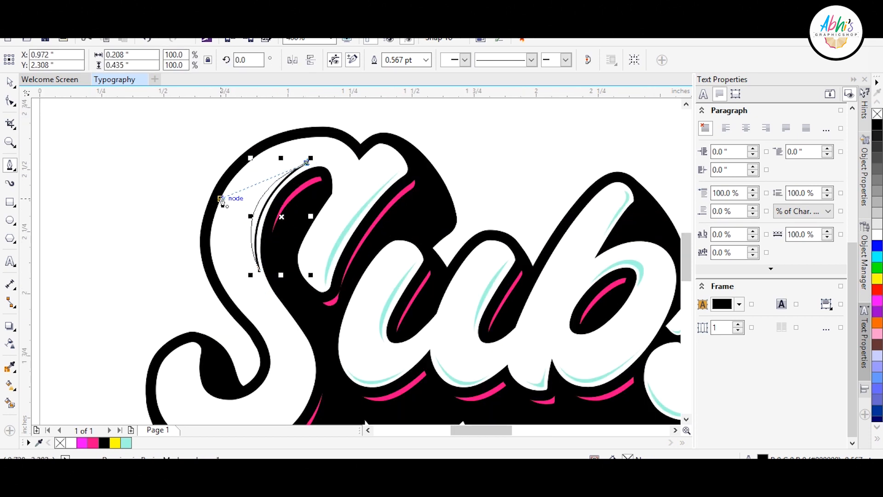
drag(221, 199, 220, 199)
right_click(60, 443)
click(126, 443)
- Draw a mint, outline-free crescent highlight about 0.37 x 0.33 in along the lower-right curve of the S
scroll(430, 158, down, 1)
scroll(442, 274, up, 2)
click(430, 218)
drag(248, 383, 62, 377)
click(430, 218)
click(126, 443)
right_click(60, 443)
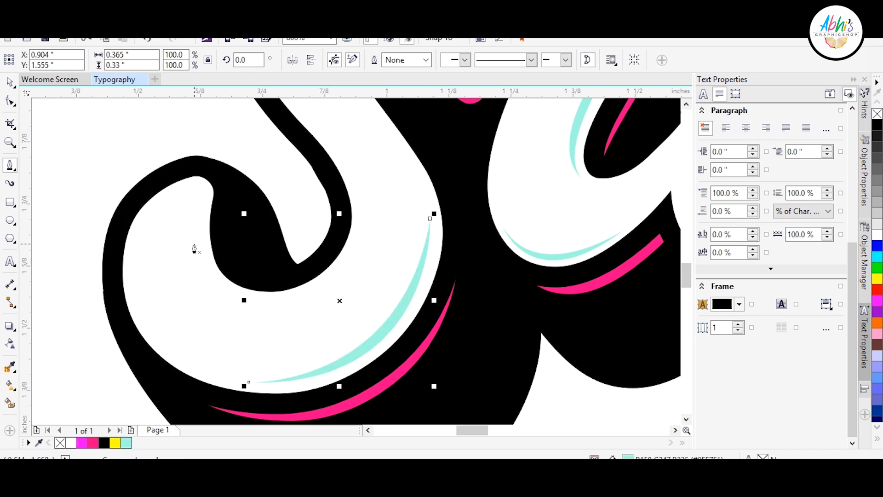
- Draw a mint, outline-free crescent highlight about 0.18 x 0.22 in along the inner edge of the S's lower-left hook
click(198, 189)
drag(275, 301, 374, 298)
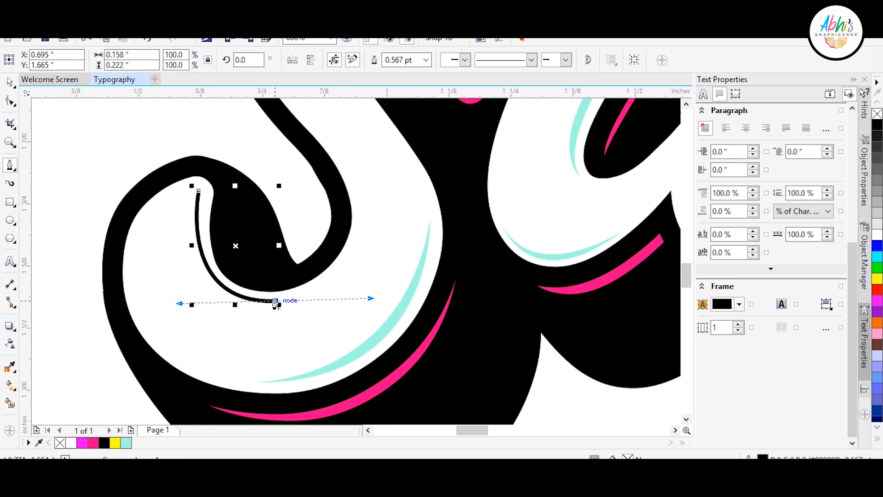
drag(198, 190, 152, 322)
click(126, 442)
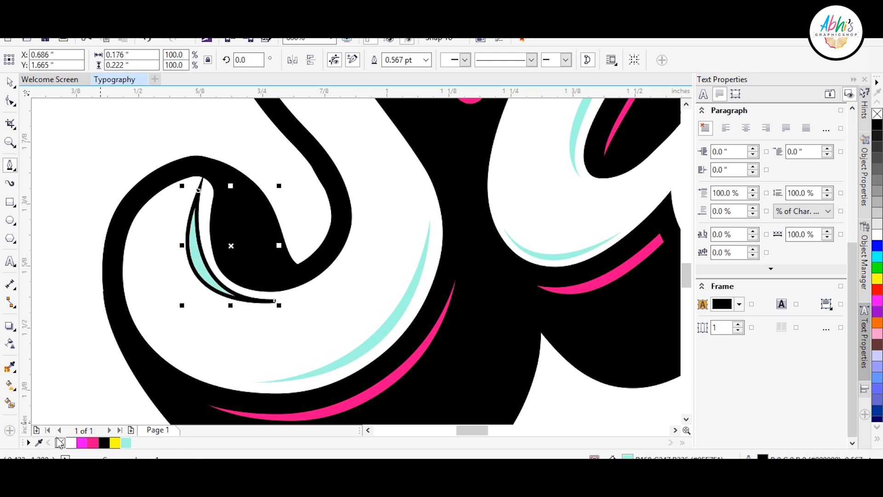
right_click(60, 443)
- Examine the complete "Subscribe" lettering to check its highlights on every letter
scroll(299, 298, down, 2)
scroll(300, 296, down, 1)
click(10, 83)
click(108, 195)
scroll(109, 197, down, 1)
scroll(205, 172, up, 1)
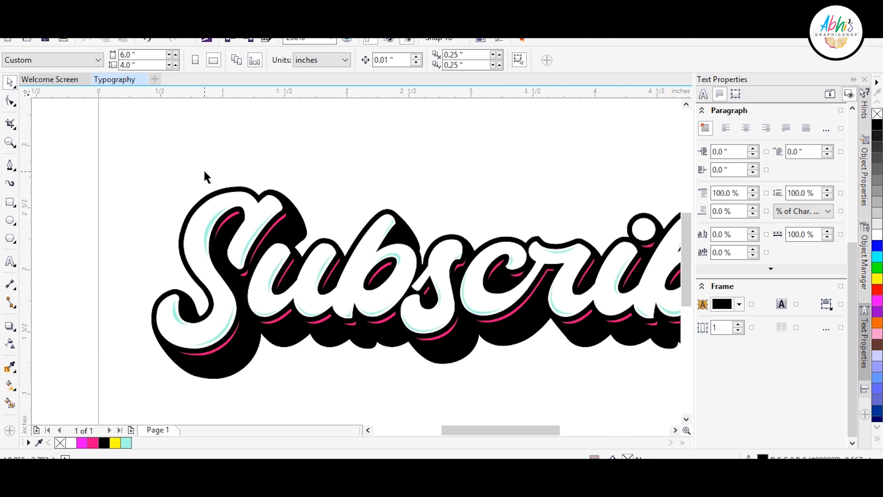
click(10, 143)
scroll(119, 198, down, 1)
drag(115, 164, 195, 224)
drag(471, 285, 472, 285)
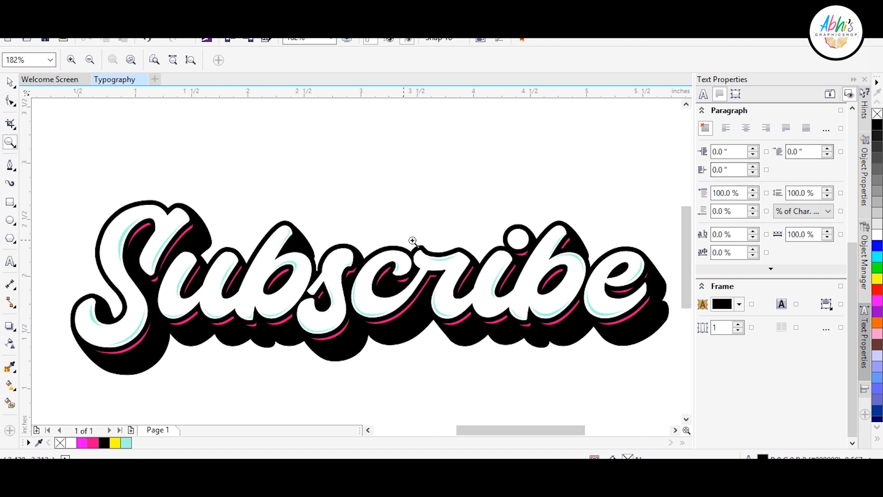
- Draw a black, outline-free wedge about 0.07 x 0.12 in as a cut where the s's diagonal stroke meets its body
scroll(413, 240, up, 4)
click(10, 167)
scroll(286, 289, up, 2)
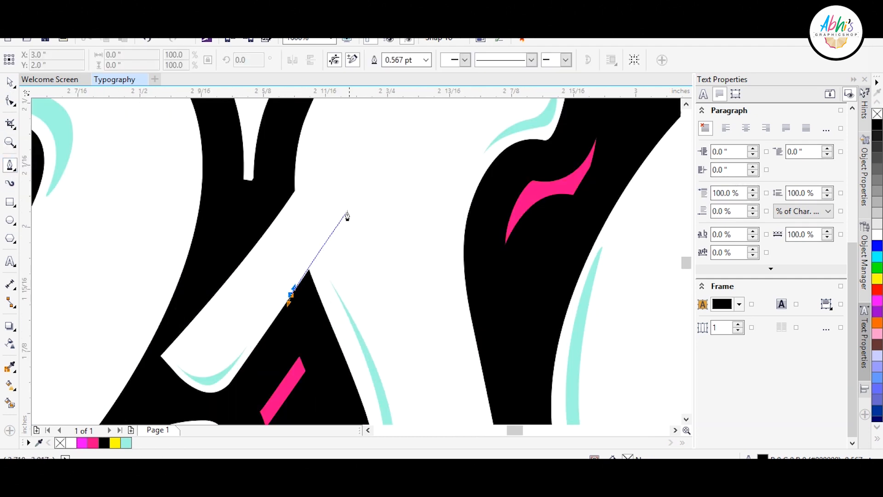
click(356, 202)
drag(325, 341, 326, 341)
click(290, 295)
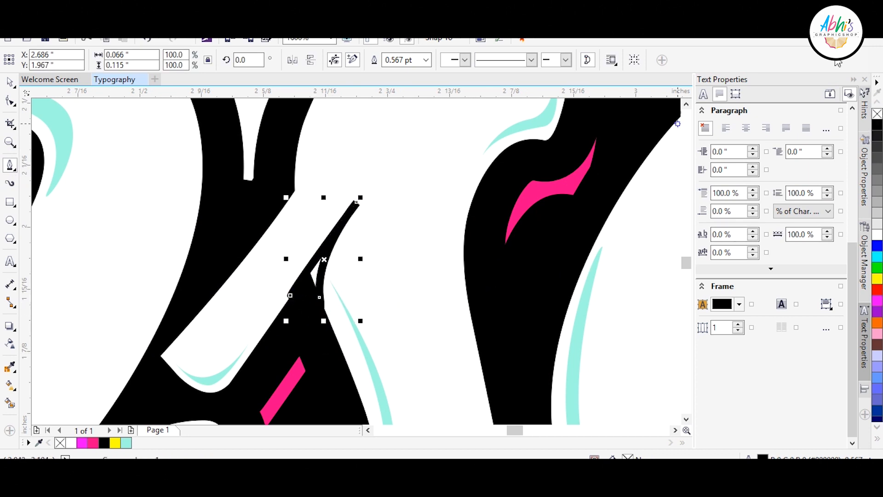
- Reshape the s's cut by moving its lower-right node and curve handle to follow the edge of the stroke
click(10, 100)
click(325, 313)
drag(325, 314, 325, 313)
drag(321, 269, 309, 269)
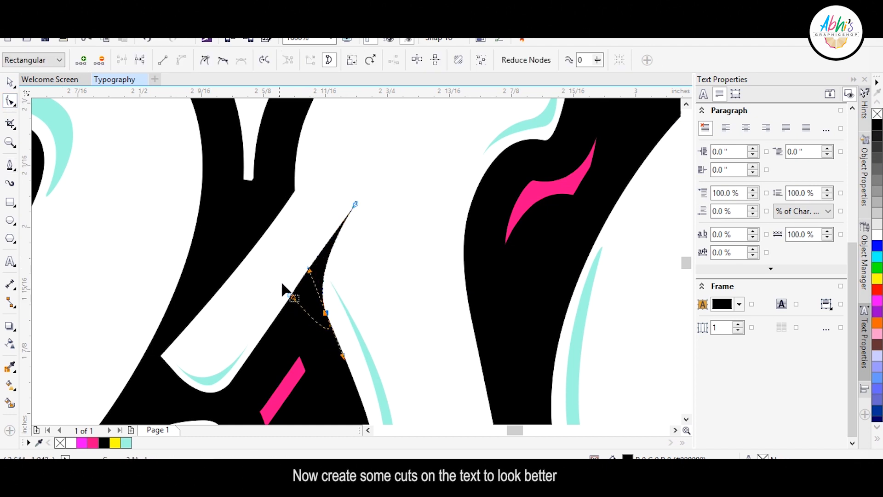
click(282, 285)
- Try to draw a black, outline-free cut about 0.14 x 0.13 in at the r's inner corner
scroll(356, 296, down, 1)
scroll(321, 225, left, 3)
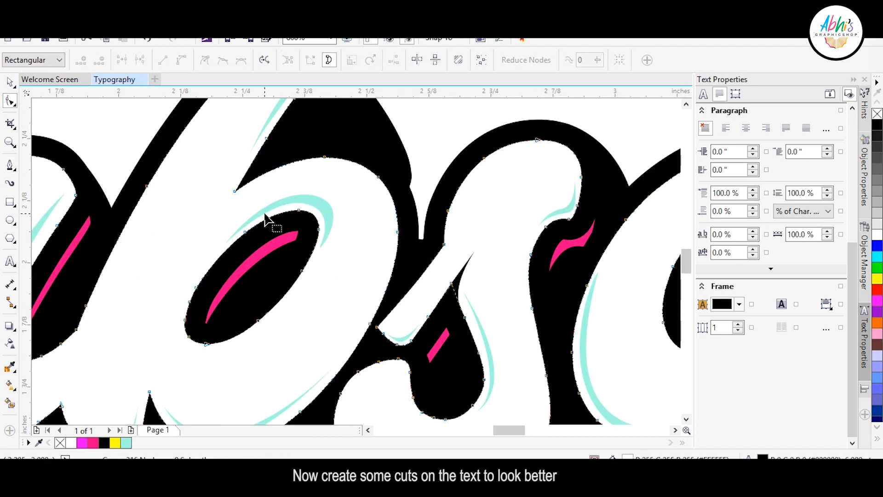
click(11, 166)
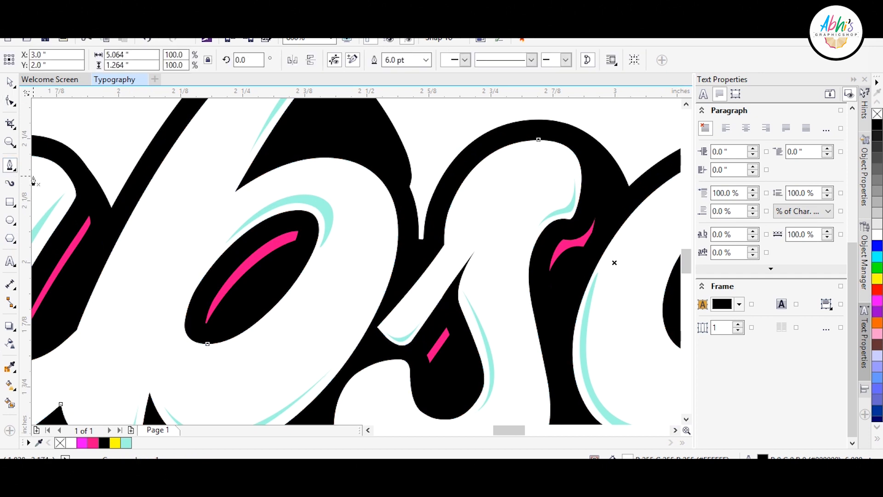
scroll(187, 164, down, 2)
scroll(521, 210, up, 4)
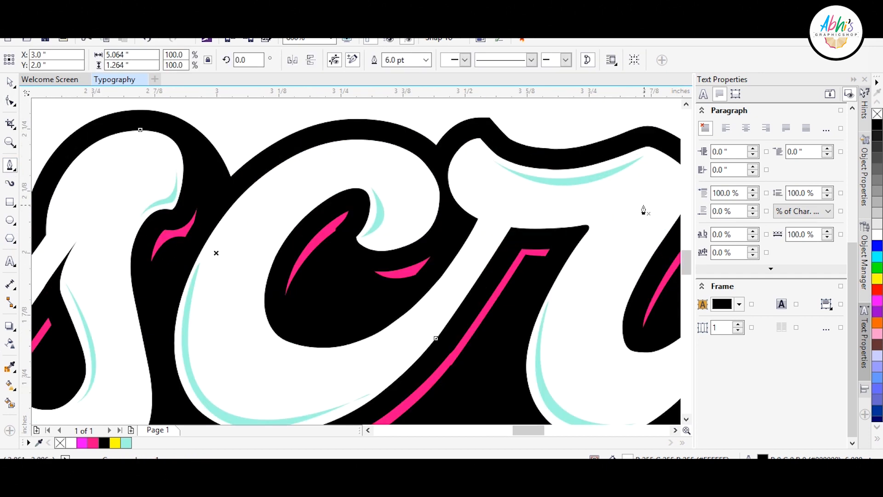
click(578, 201)
drag(666, 153, 666, 153)
alt+click(593, 198)
drag(476, 305, 432, 372)
click(484, 240)
click(877, 124)
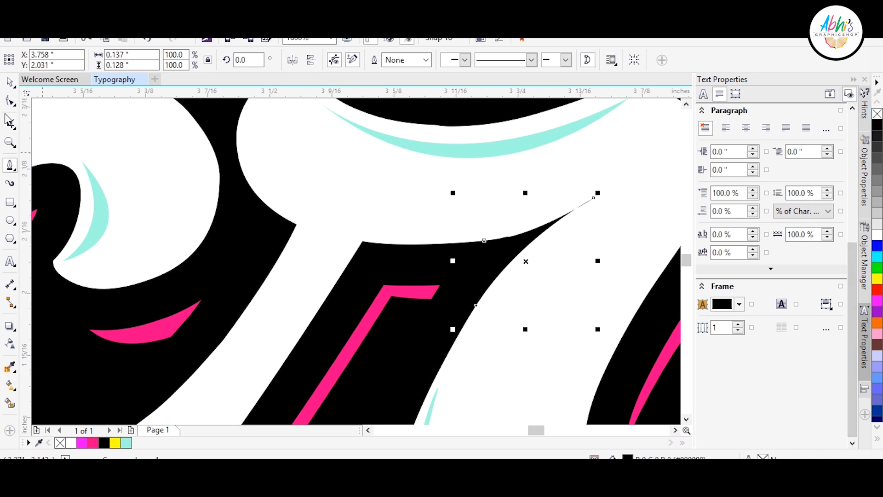
- Try to refine the curve of the r's inner-corner cut by editing its nodes
key(F10)
click(593, 198)
drag(531, 226, 530, 226)
drag(521, 237, 531, 243)
scroll(506, 236, up, 1)
click(359, 199)
scroll(359, 199, down, 2)
scroll(455, 226, down, 2)
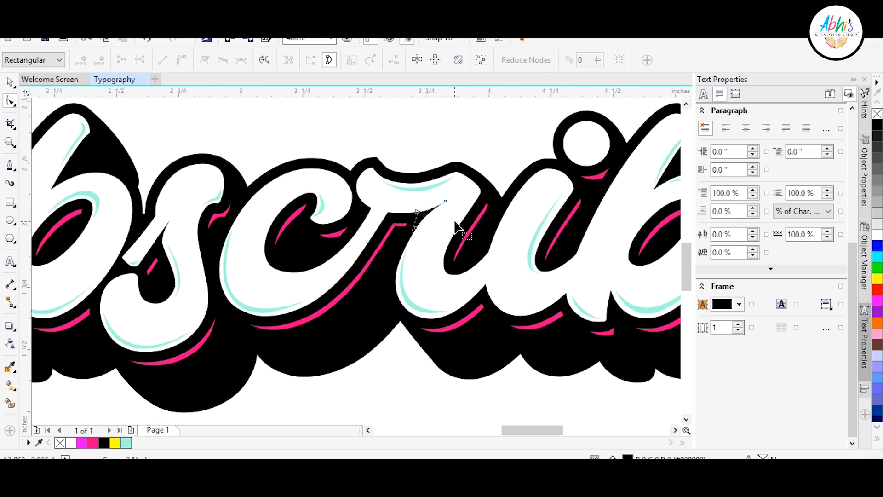
scroll(410, 203, up, 2)
click(465, 198)
scroll(466, 199, down, 1)
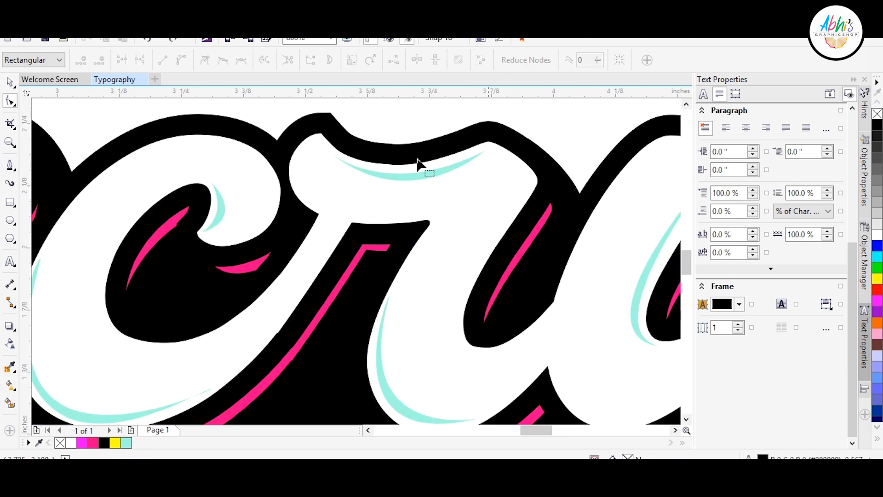
- Draw a thin black, outline-free cut about 0.11 x 0.06 in extending from the r's inner corner
scroll(418, 166, up, 2)
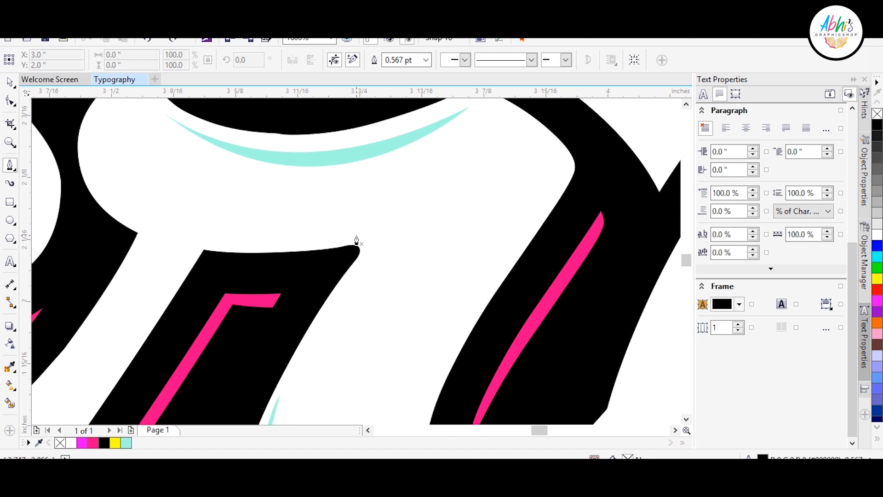
key(Escape)
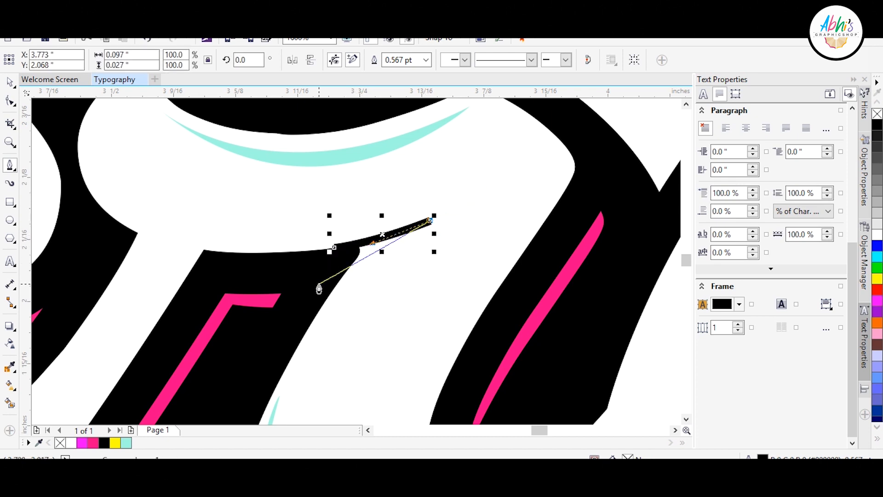
click(318, 288)
right_click(877, 114)
scroll(499, 204, down, 1)
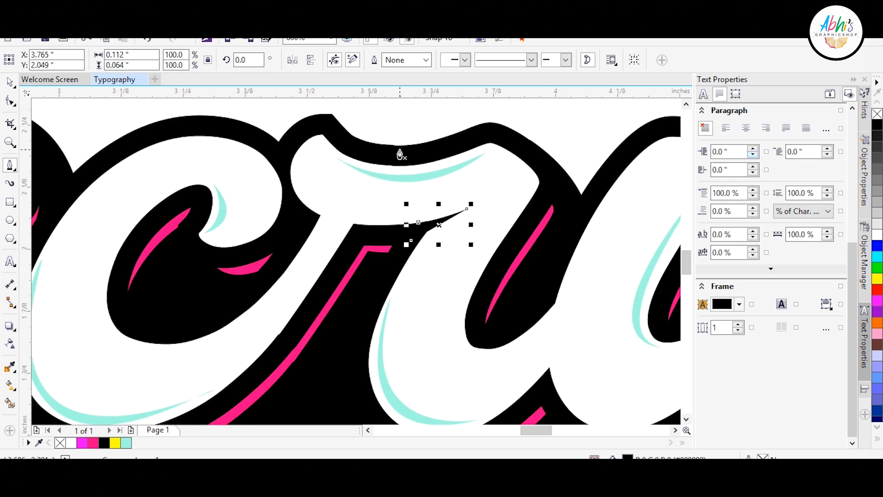
- Smooth the s's cut into the letter edge by adjusting its lower node and curve handle
scroll(414, 221, down, 2)
scroll(519, 191, up, 2)
scroll(581, 258, down, 2)
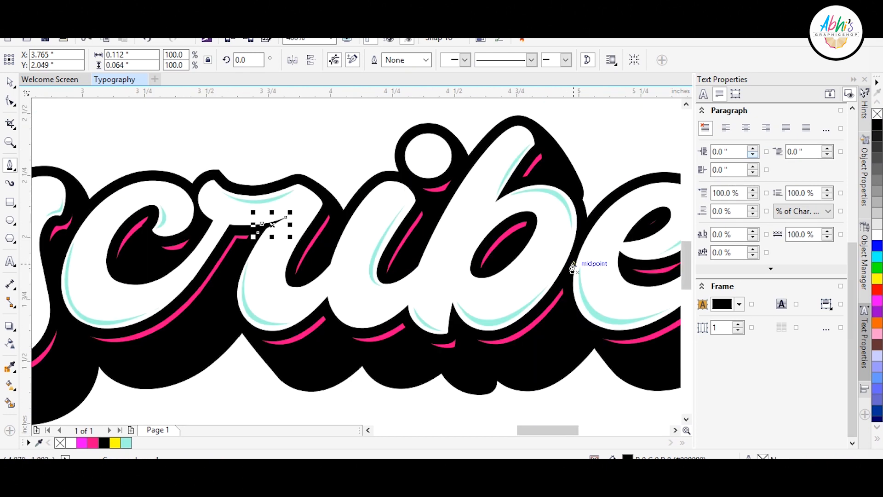
scroll(187, 321, down, 1)
scroll(184, 282, up, 4)
key(F10)
click(188, 255)
drag(196, 306, 177, 301)
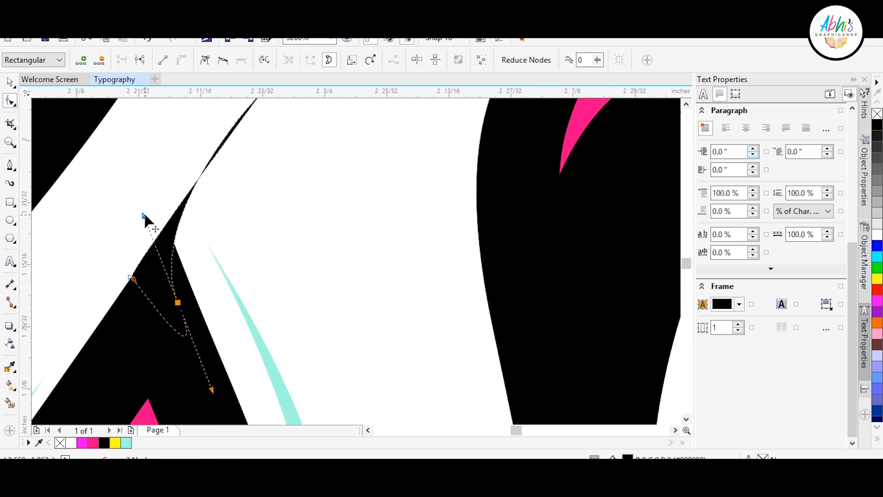
drag(144, 216, 197, 223)
scroll(294, 246, down, 1)
click(299, 247)
- Draw a small black, outline-free cut extending from the inner corner of the S's upper stroke
scroll(331, 240, down, 3)
scroll(322, 233, up, 2)
scroll(335, 232, down, 2)
scroll(205, 210, up, 2)
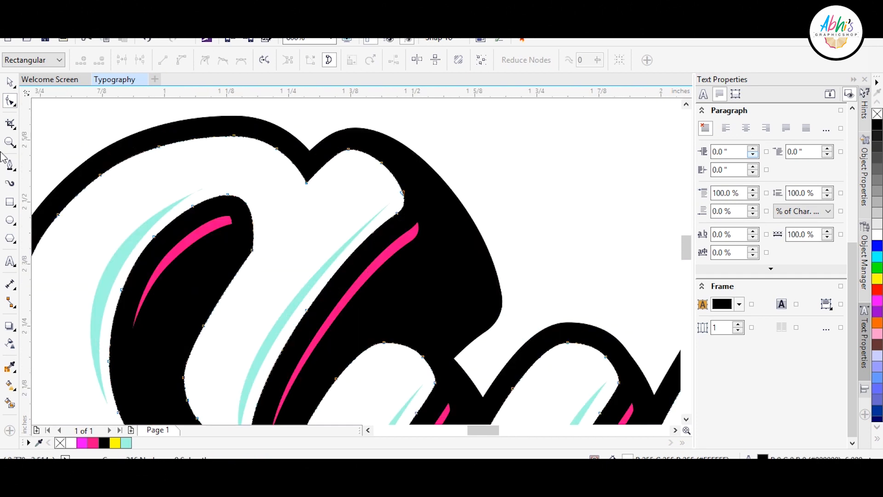
click(9, 165)
click(248, 256)
click(289, 214)
click(226, 258)
click(249, 256)
click(877, 125)
right_click(878, 114)
click(433, 181)
click(532, 157)
click(482, 203)
click(432, 181)
key(ctrl+z)
- Draw a narrow black, outline-free cut about 0.03 x 0.16 in upward from the notch at the first b's base
scroll(501, 175, down, 2)
scroll(402, 289, up, 1)
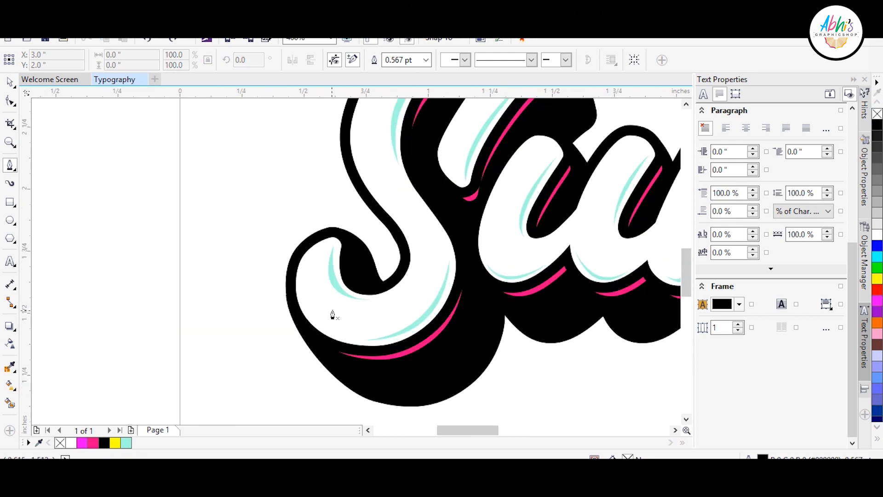
scroll(345, 316, down, 2)
scroll(423, 303, up, 2)
scroll(429, 313, up, 1)
click(509, 320)
click(526, 259)
click(521, 339)
click(509, 320)
- Draw a narrow black, outline-free cut about 0.04 x 0.14 in upward from the notch at the second b's base
scroll(639, 245, down, 2)
scroll(124, 294, down, 1)
scroll(518, 271, up, 1)
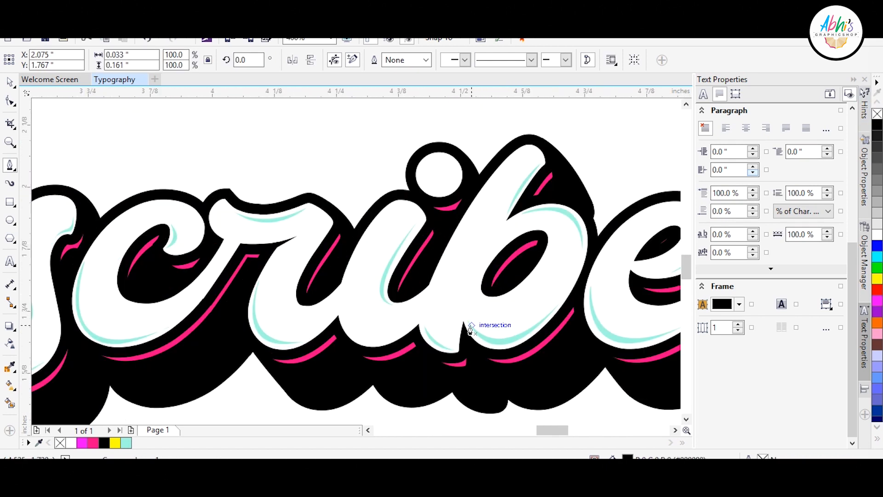
scroll(468, 325, up, 1)
click(453, 329)
click(470, 269)
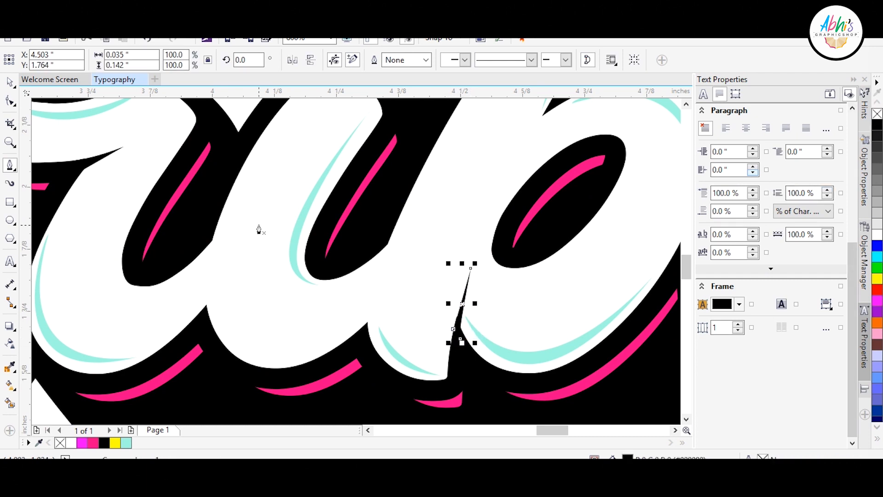
scroll(332, 276, down, 1)
scroll(529, 297, down, 1)
click(9, 82)
click(414, 174)
scroll(477, 236, down, 1)
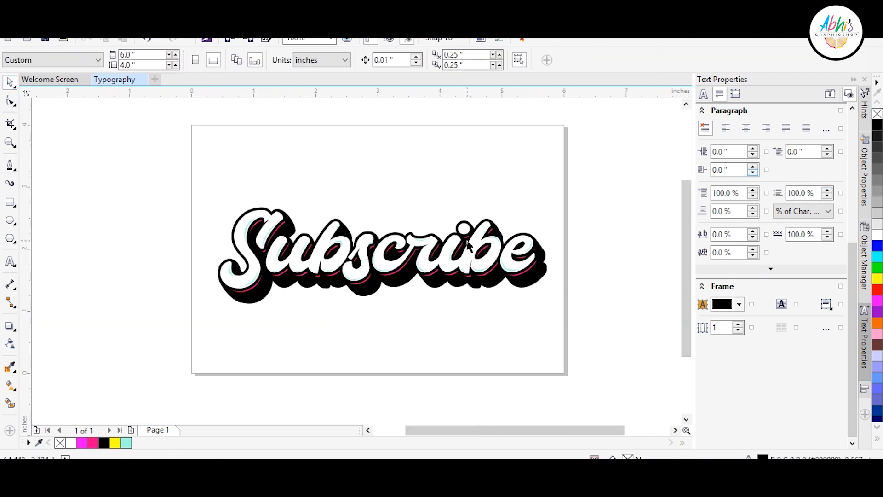
- Refine the cut at the S's upper inner corner by moving one of its nodes
scroll(265, 189, up, 2)
scroll(275, 310, up, 2)
click(263, 335)
click(10, 100)
drag(300, 303, 290, 296)
click(10, 82)
scroll(372, 139, down, 3)
click(262, 172)
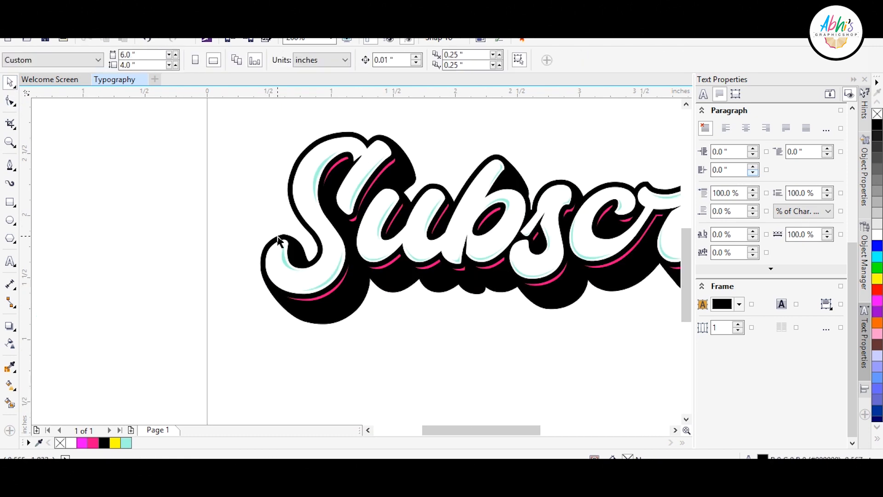
- Reshape the tip of the first b's cut by adjusting the node and curve handle there
scroll(501, 245, up, 2)
click(360, 250)
click(10, 101)
scroll(331, 216, up, 2)
click(453, 236)
drag(461, 172, 447, 231)
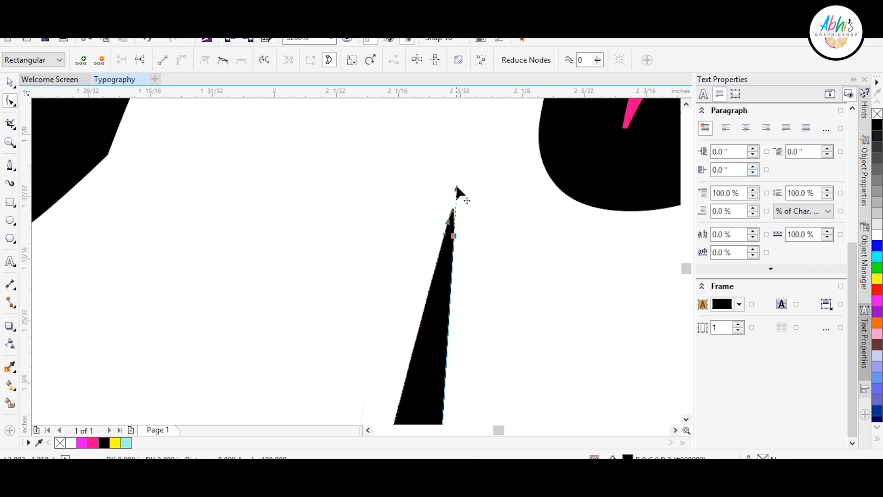
click(79, 207)
- Reshape the upper tip of the second b's cut by editing the nodes near its end
scroll(79, 207, down, 4)
scroll(464, 232, up, 4)
click(409, 415)
double_click(465, 215)
drag(465, 215, 453, 213)
double_click(479, 169)
click(454, 213)
scroll(422, 212, down, 1)
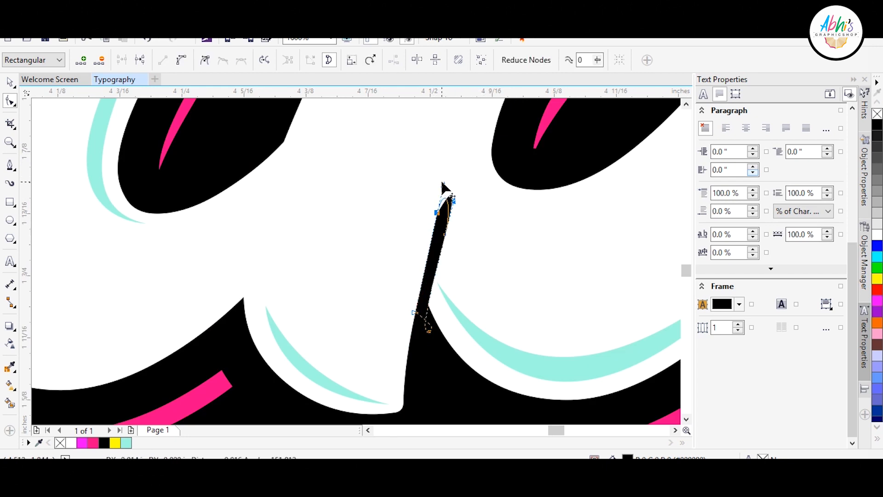
- Adjust the lower-right node of the second b's cut so that its base meets the letter's edge
drag(432, 269, 432, 336)
double_click(432, 268)
key(ctrl+z)
scroll(441, 325, up, 2)
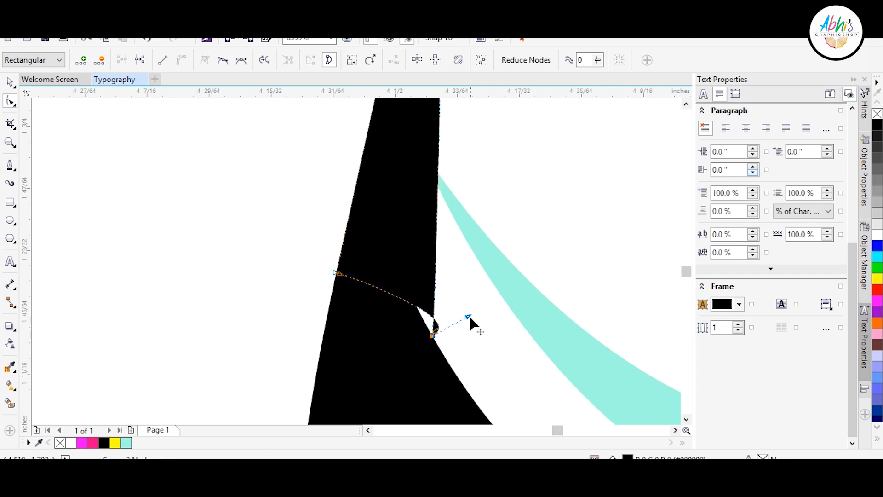
click(408, 353)
scroll(414, 352, down, 3)
scroll(409, 341, up, 2)
drag(437, 376, 428, 380)
scroll(432, 276, down, 3)
click(427, 284)
scroll(427, 287, down, 2)
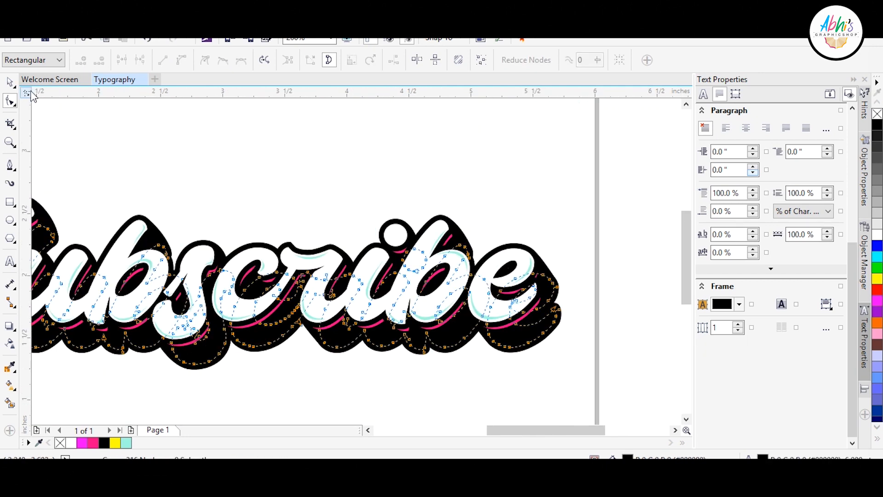
- Reshape the tip of the cut at the r's stroke join by deleting its end node and moving the node beside it
click(10, 82)
click(138, 151)
scroll(317, 264, up, 4)
click(304, 263)
click(10, 100)
click(391, 216)
key(Delete)
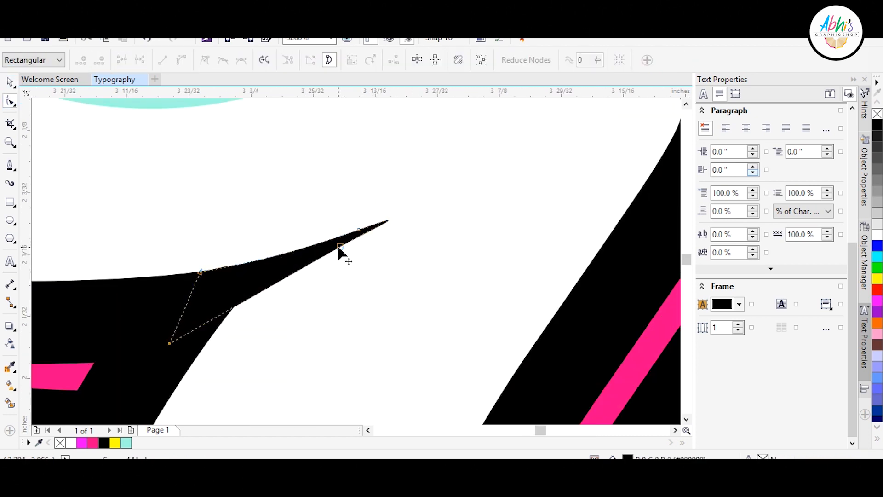
drag(339, 246, 336, 256)
click(10, 81)
scroll(325, 186, down, 3)
click(265, 344)
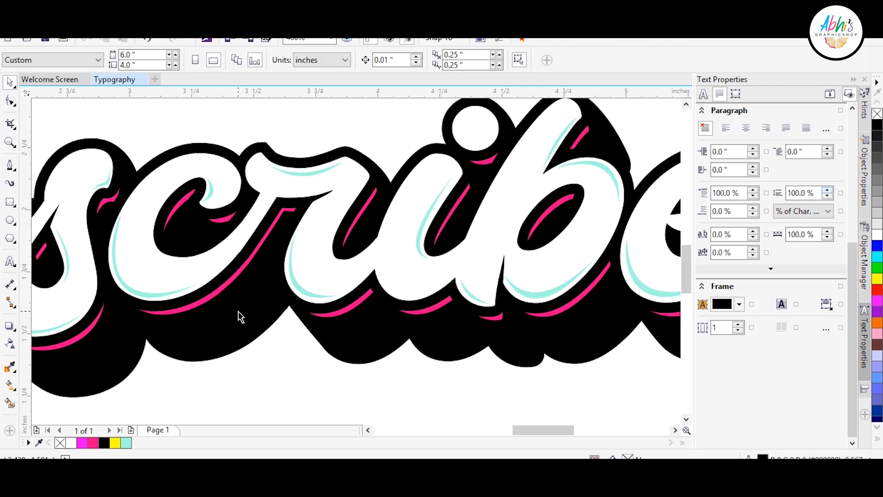
- Preview the whole Subscribe lettering in full screen
scroll(239, 317, down, 5)
key(z)
drag(193, 190, 530, 325)
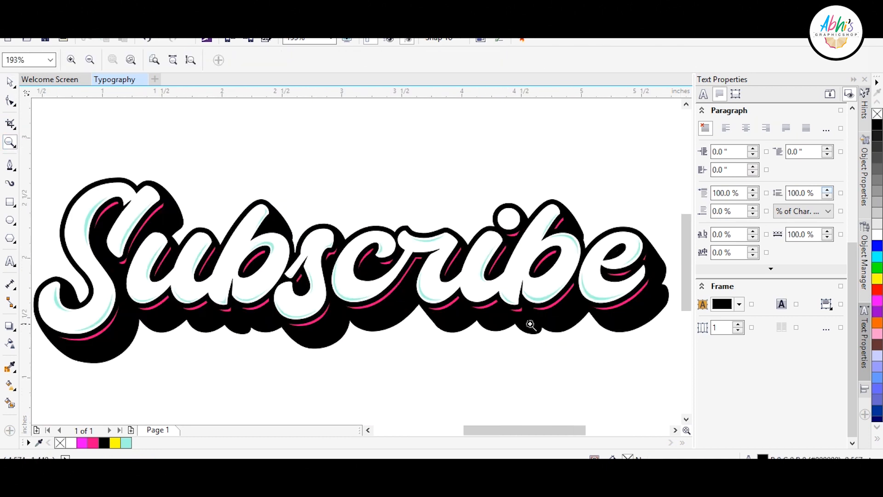
key(F9)
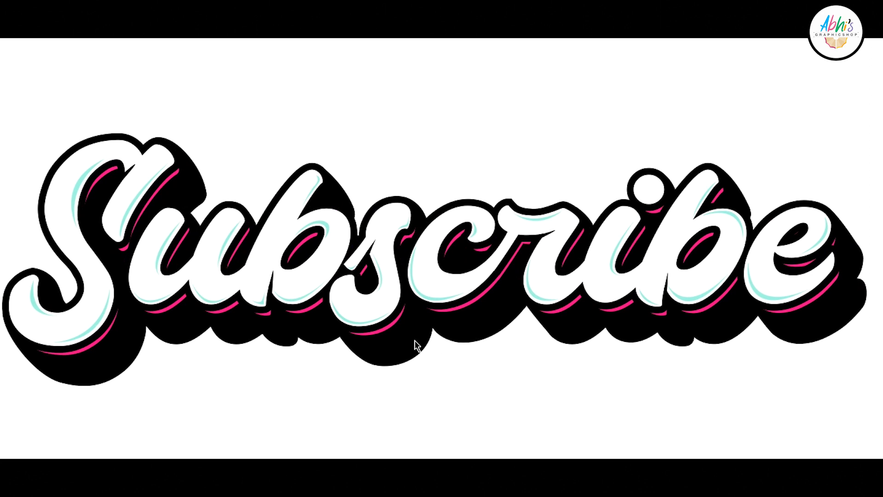
key(Escape)
- Add a page-sized rectangle filled with yellow as the background behind the lettering
click(12, 82)
double_click(10, 201)
click(878, 278)
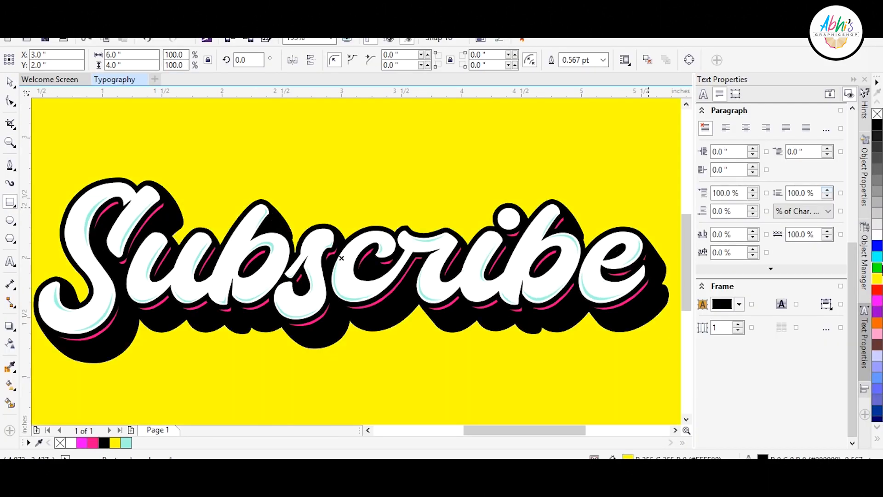
- Create a blue copy of the pink shadow lettering, offset slightly down and to the right, and place it behind the pink layer
click(316, 328)
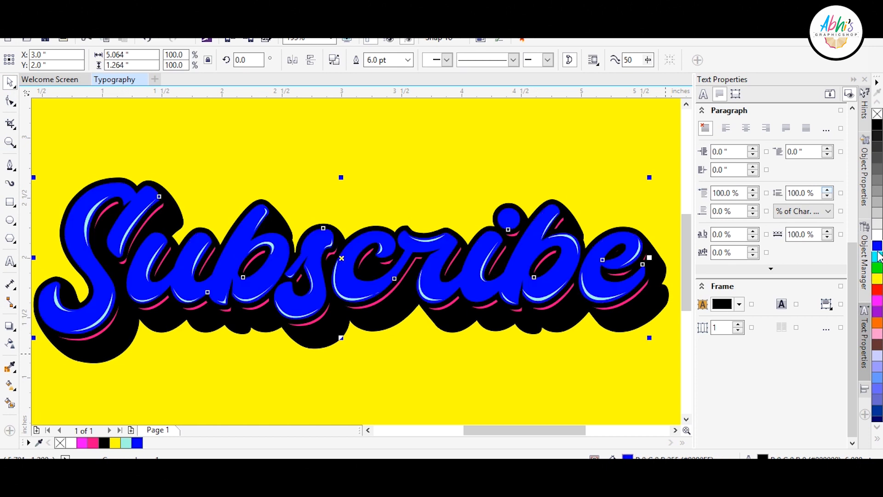
click(335, 345)
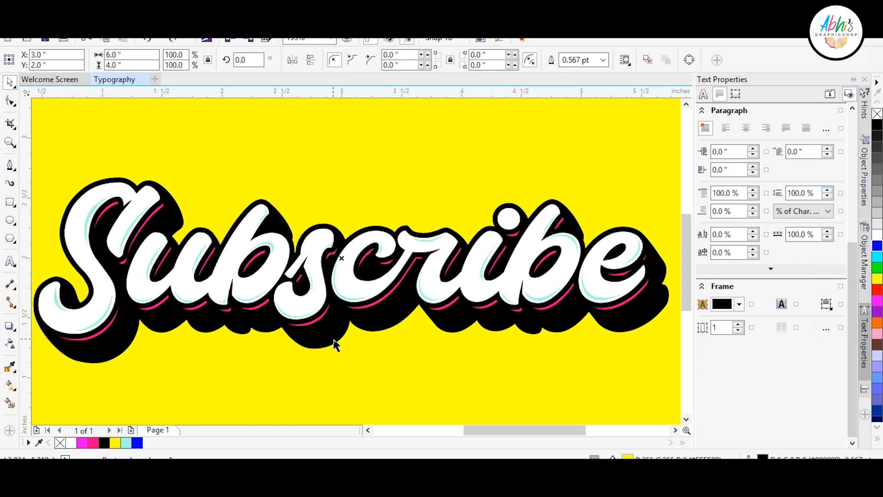
click(320, 320)
scroll(316, 321, up, 2)
drag(313, 321, 284, 298)
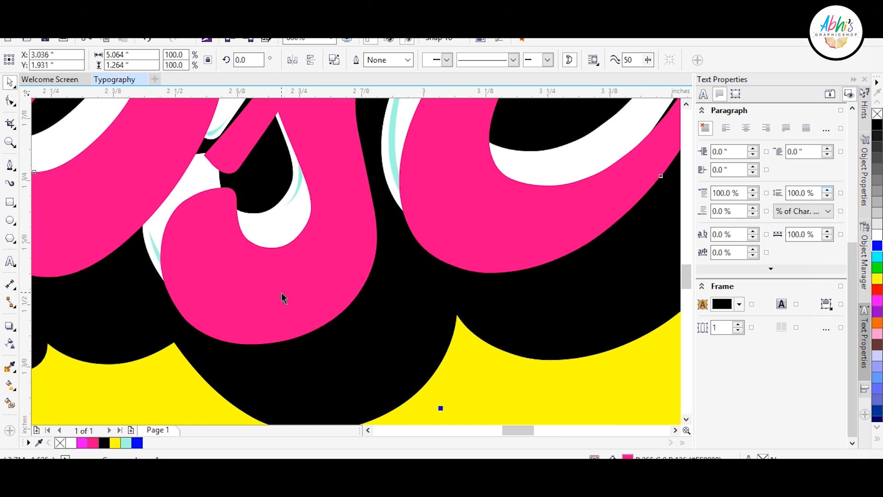
key(ctrl+Page_Down)
click(341, 382)
key(ctrl+End)
key(ctrl+Page_Up)
scroll(350, 303, up, 1)
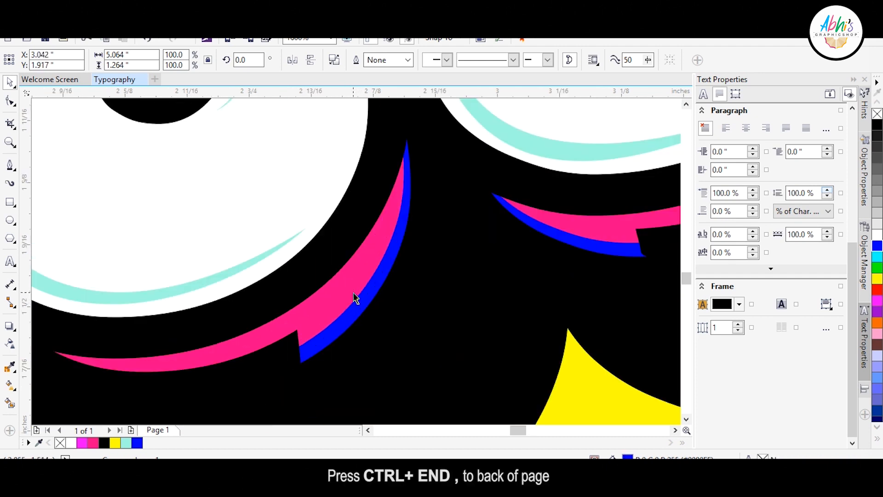
- Order the black copy between the pink and blue layers so that it separates the two stripes
key(ctrl+End)
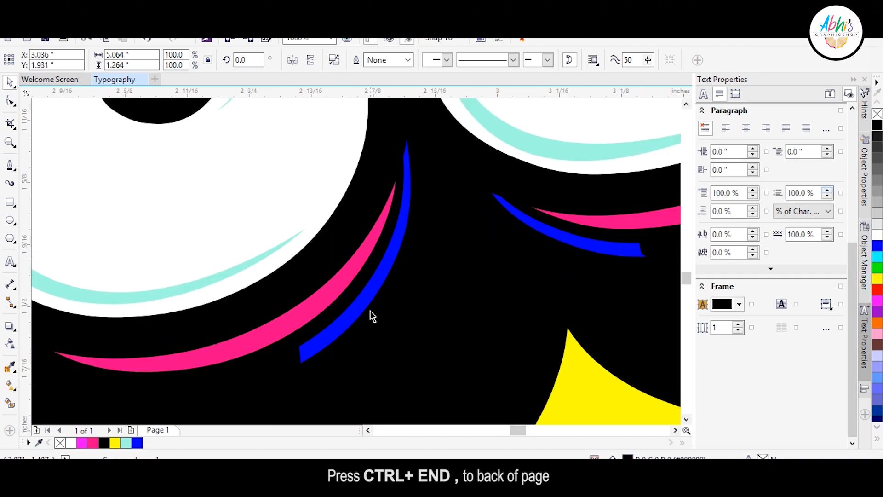
shift+click(361, 305)
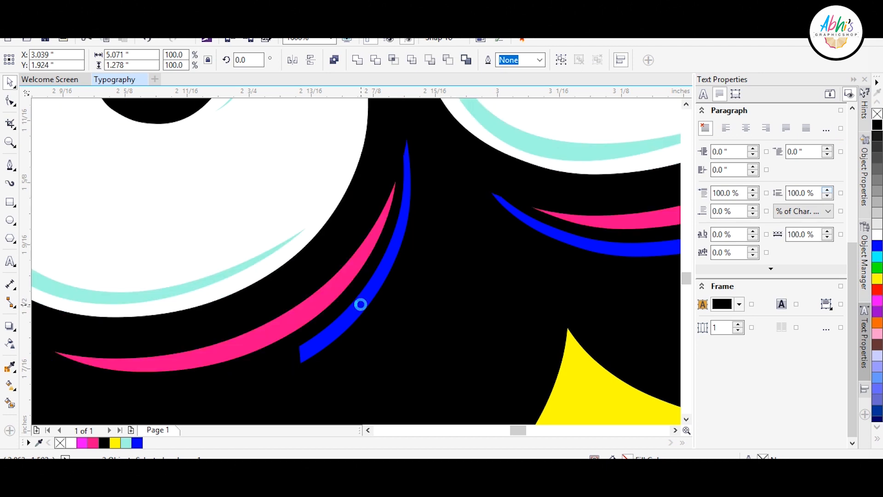
scroll(328, 258, down, 3)
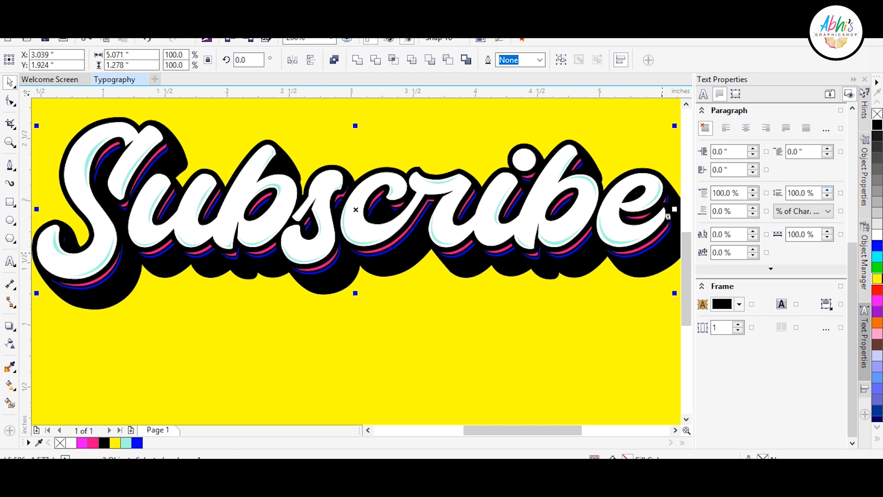
- Recolor the blue stripe layer with the golden yellow #FFCC00
scroll(325, 259, up, 2)
click(155, 370)
click(316, 305)
click(117, 441)
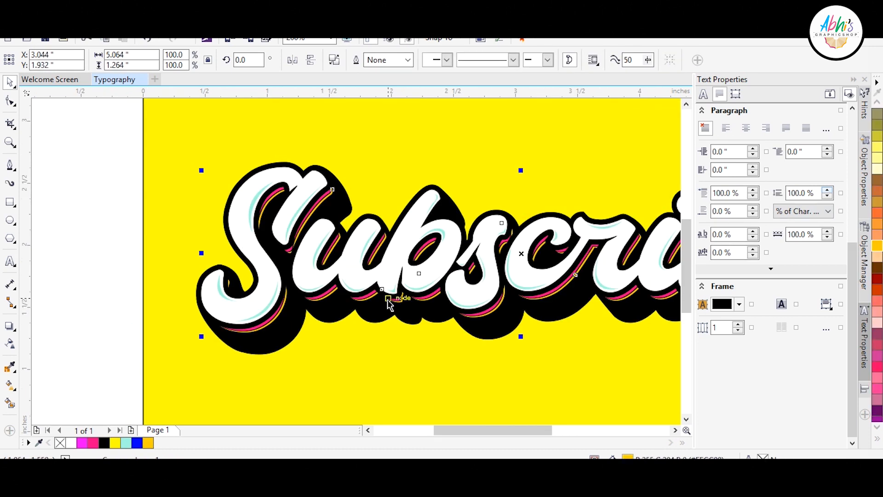
- Frame the yellow page with its lettering and preview the finished artwork in full screen
click(371, 332)
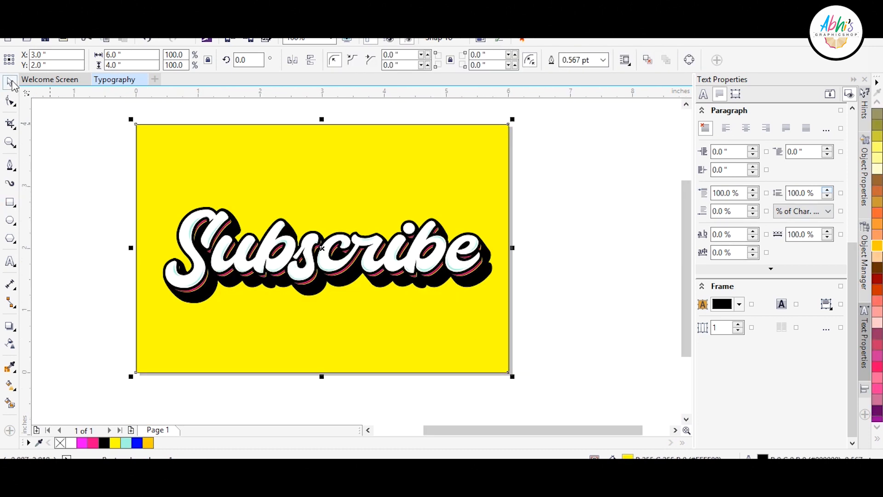
click(57, 391)
click(11, 142)
drag(144, 136, 504, 357)
key(F9)
key(Escape)
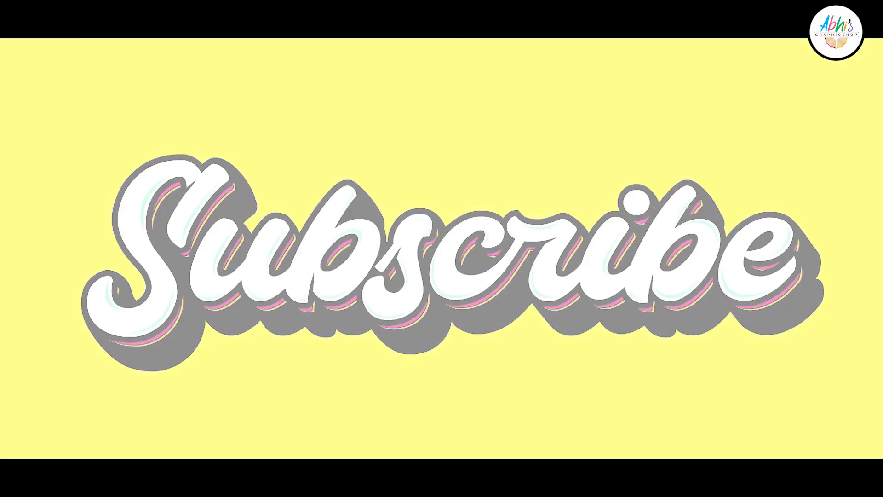